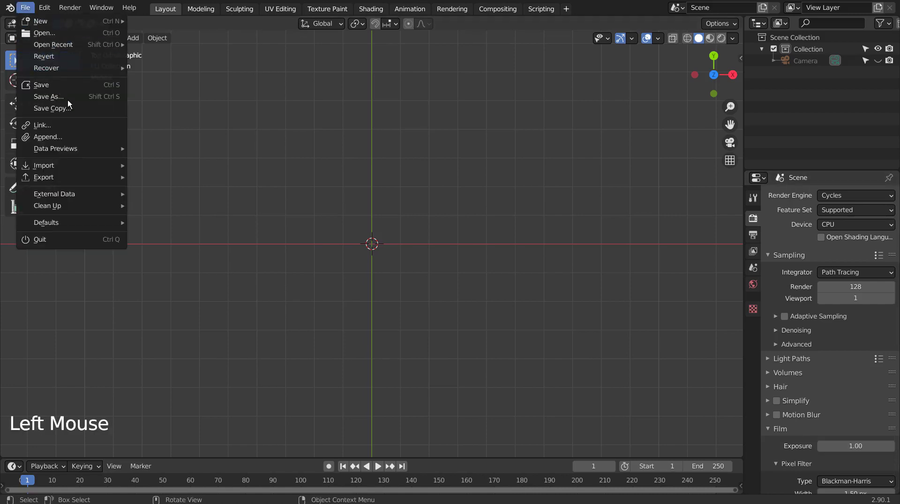
mouse_move(102, 165)
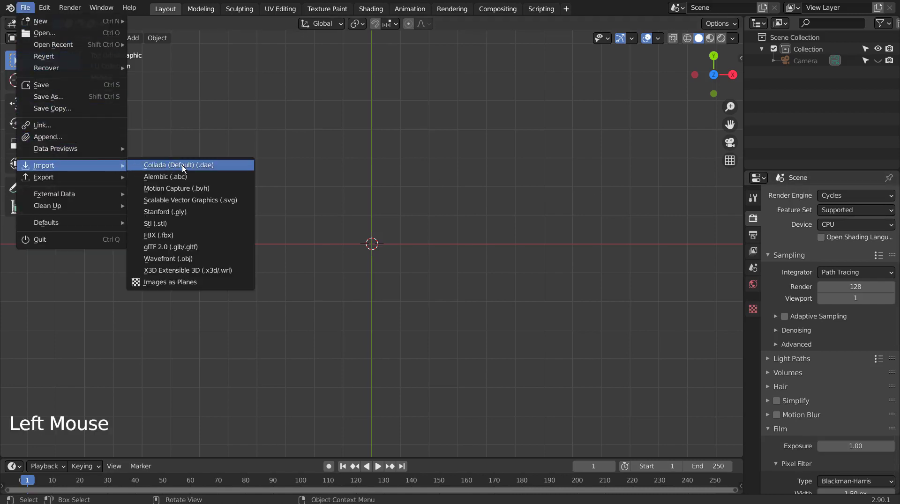
left_click(251, 199)
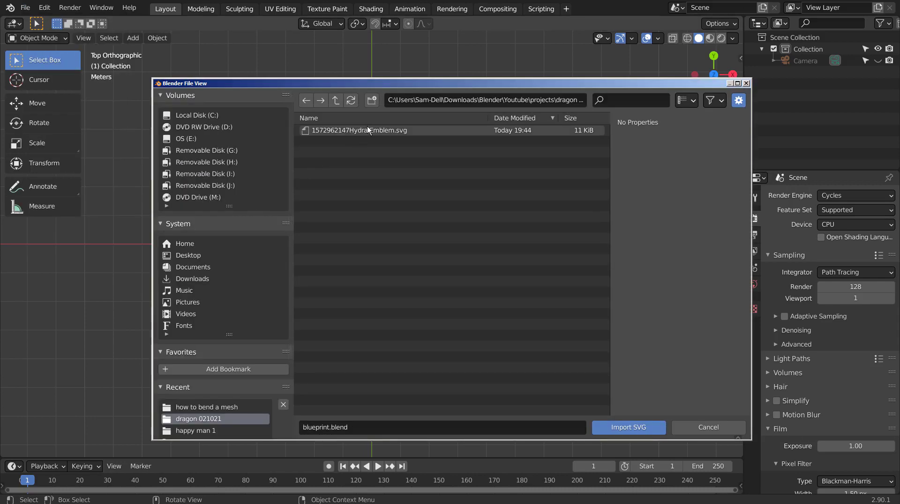
left_click(382, 131)
Step: Finish importing the SVG, then enlarge the emblem curve in two scale passes
left_click(620, 427)
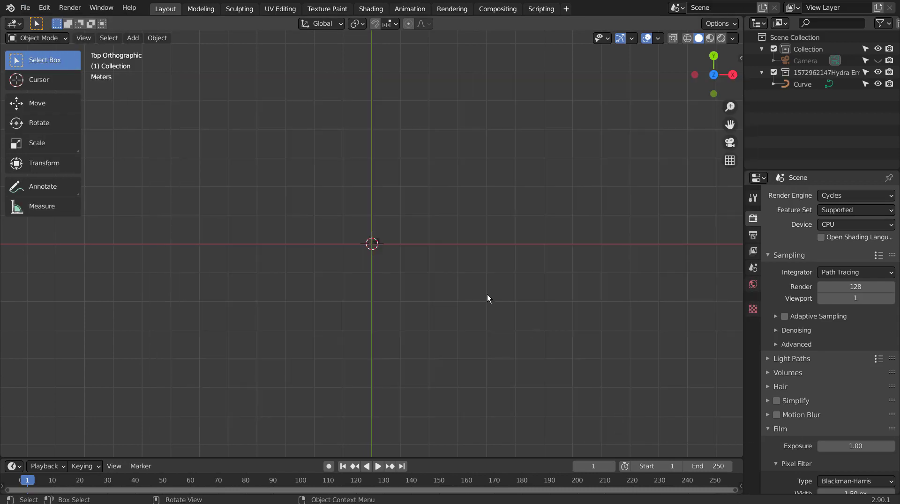
left_click(406, 242)
key("s")
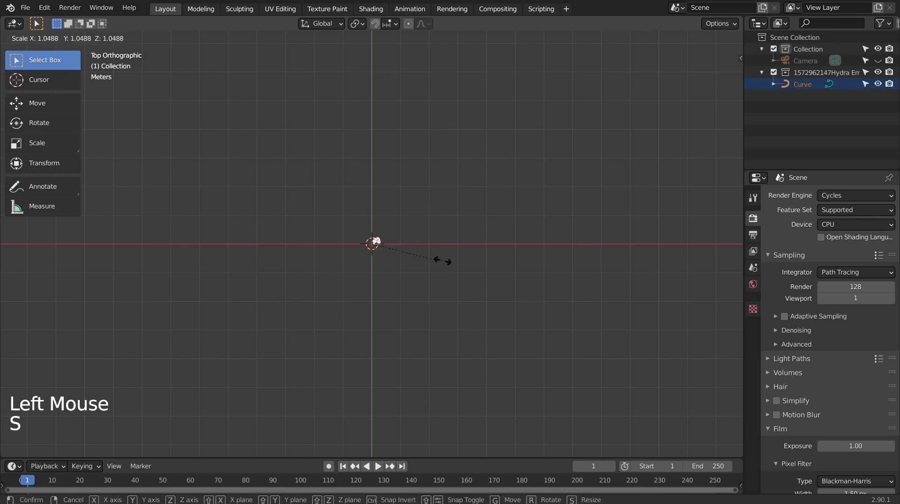
left_click(576, 199)
key("s")
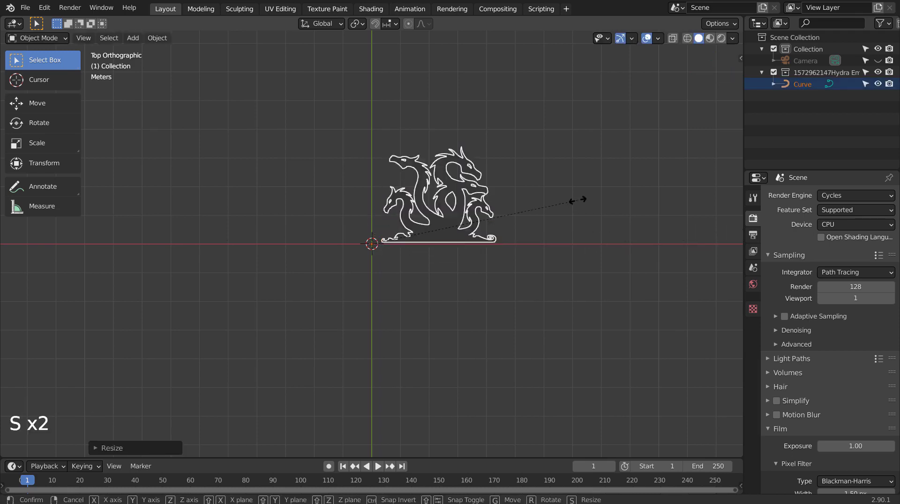
left_click(690, 189)
Step: Centre the emblem over the world origin and set its origin to the 3D cursor
key("g")
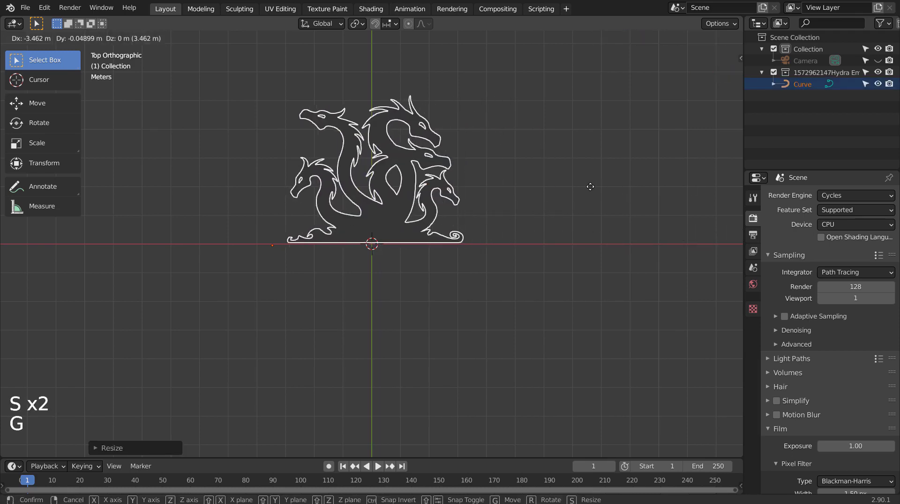
left_click(589, 187)
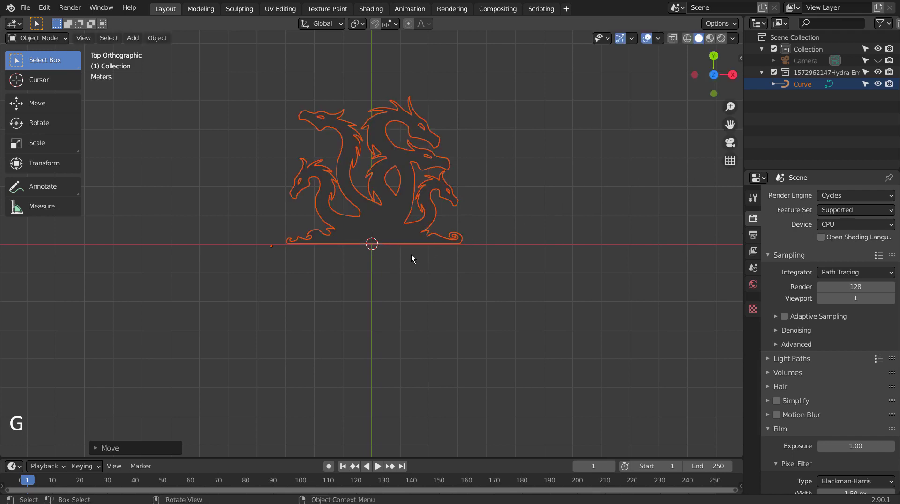
left_click(159, 39)
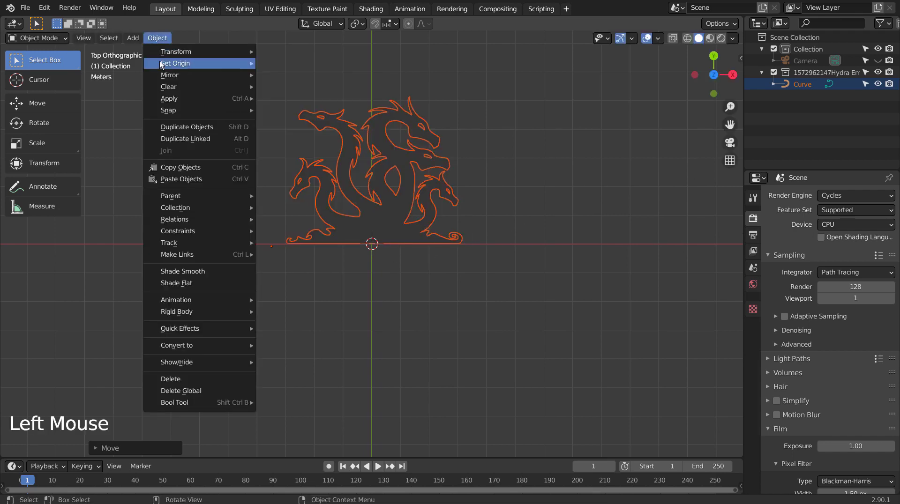
mouse_move(180, 65)
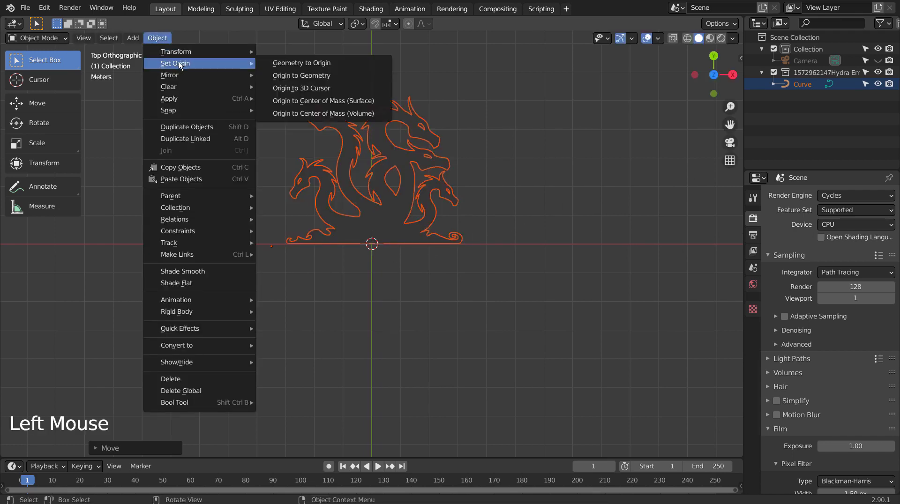
left_click(358, 90)
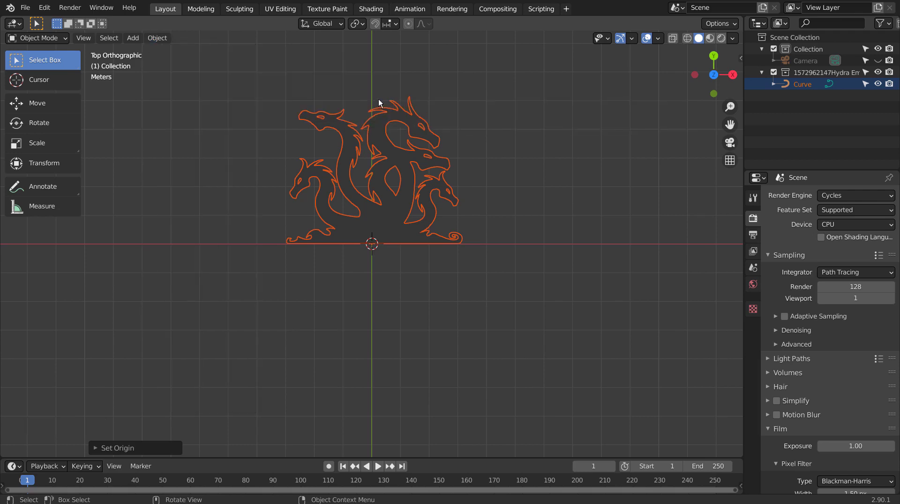
Step: Undo an accidental scale of the emblem and reframe the view
key("s")
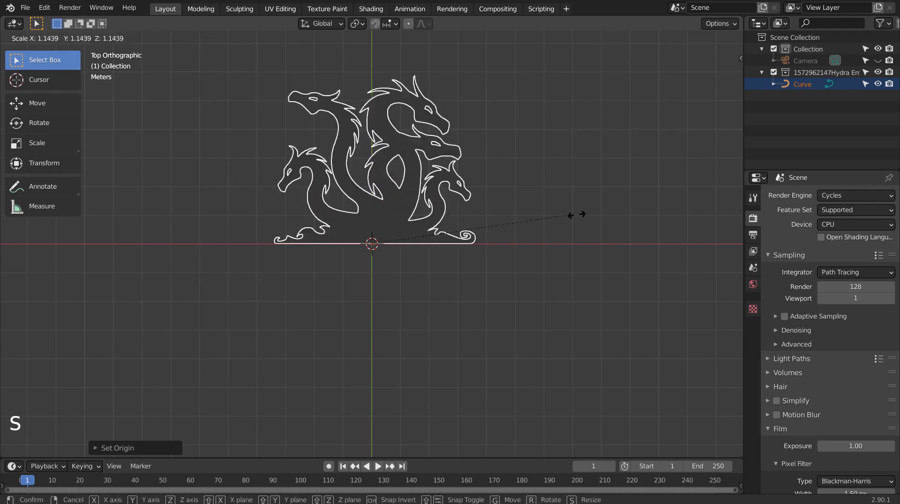
key("ctrl+z")
middle_click_drag(553, 211, 438, 286, "shift")
scroll(510, 244, "up", 3)
left_click(578, 285)
middle_click_drag(577, 285, 510, 272)
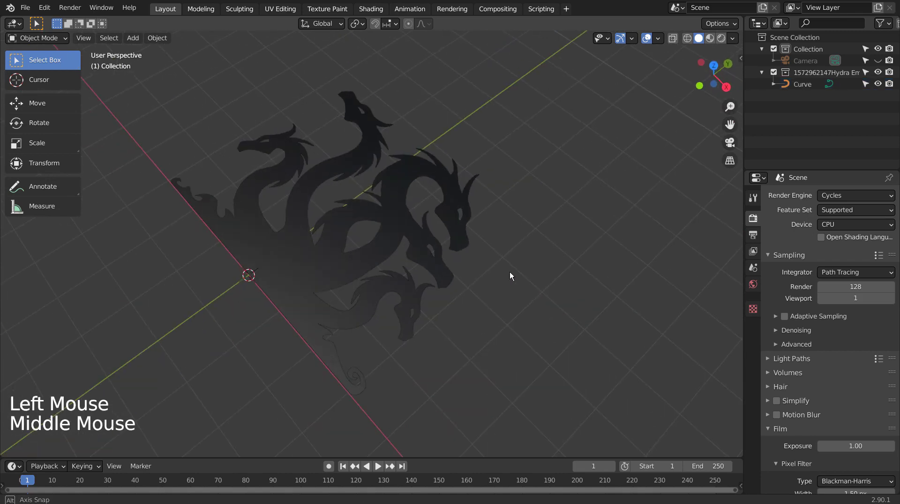
middle_click(510, 272)
Step: Select the whole emblem and duplicate it in place as Curve.001
key("Tab")
key("a")
middle_click_drag(459, 258, 376, 281)
scroll(377, 286, "up", 3)
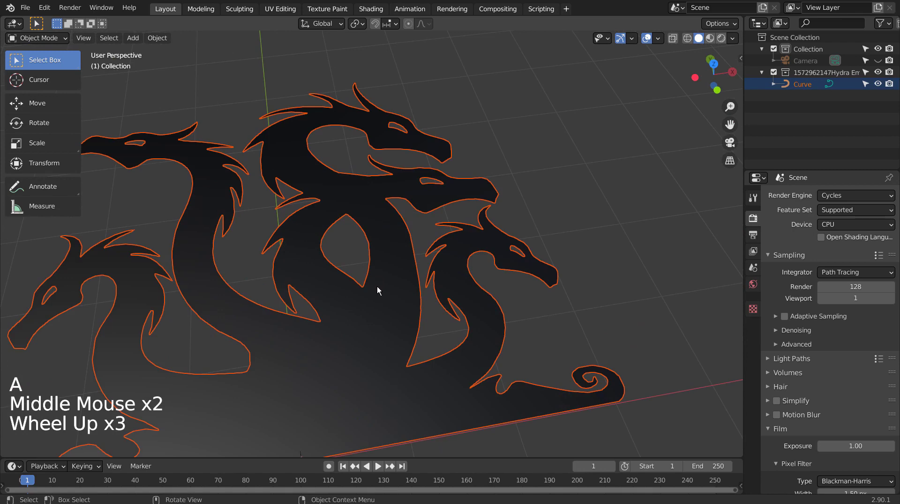
key("shift+d")
left_click(569, 193)
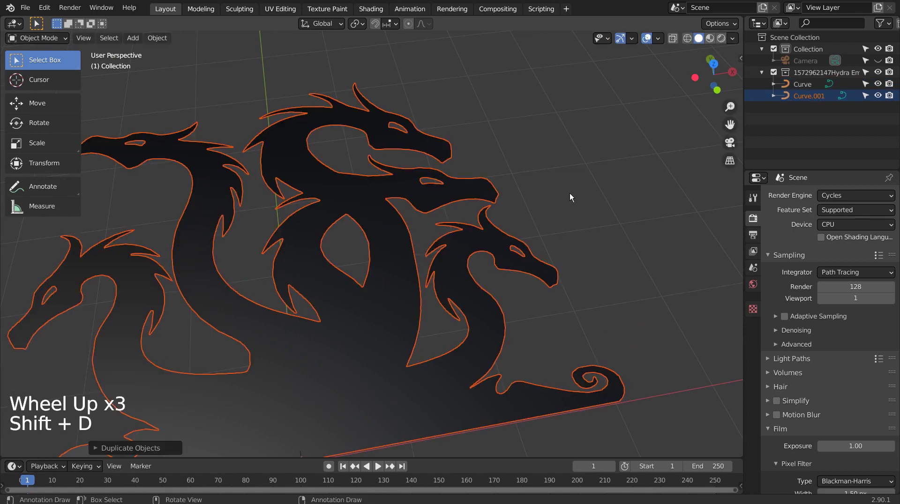
Step: Hide the original Curve in the outliner and make the Curve.001 copy active
left_click(877, 84)
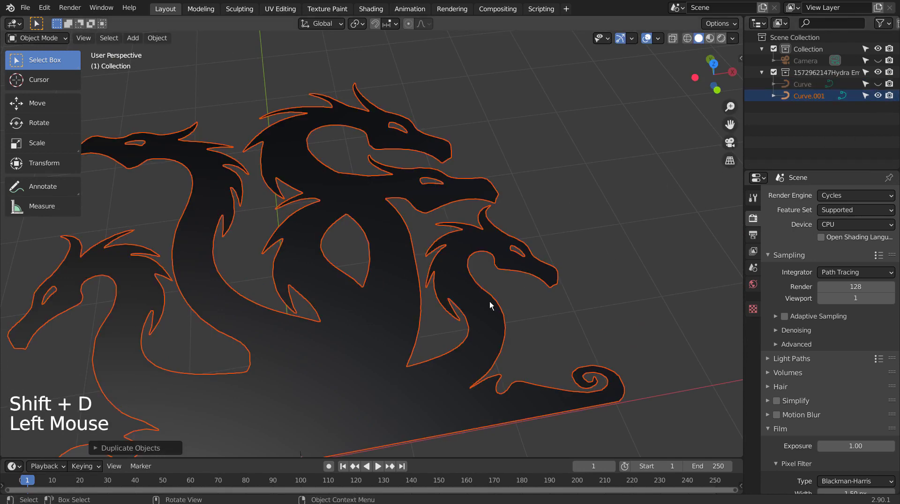
right_click(352, 264)
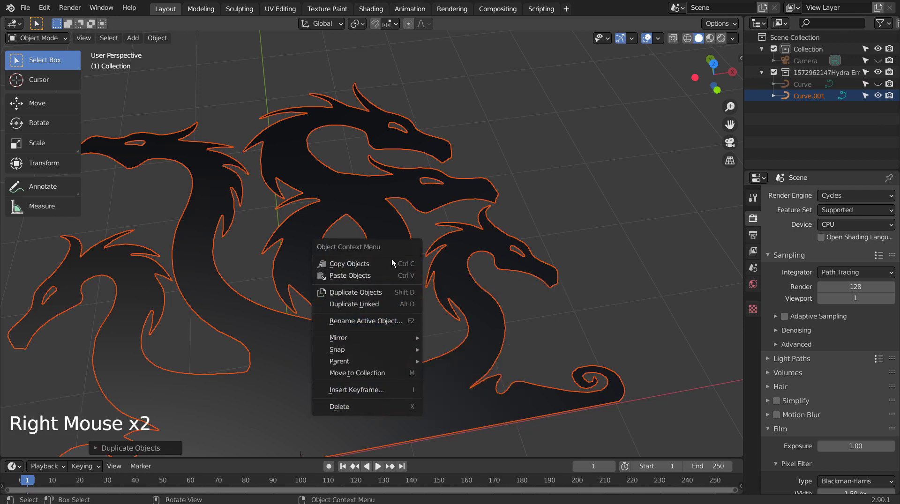
left_click(157, 39)
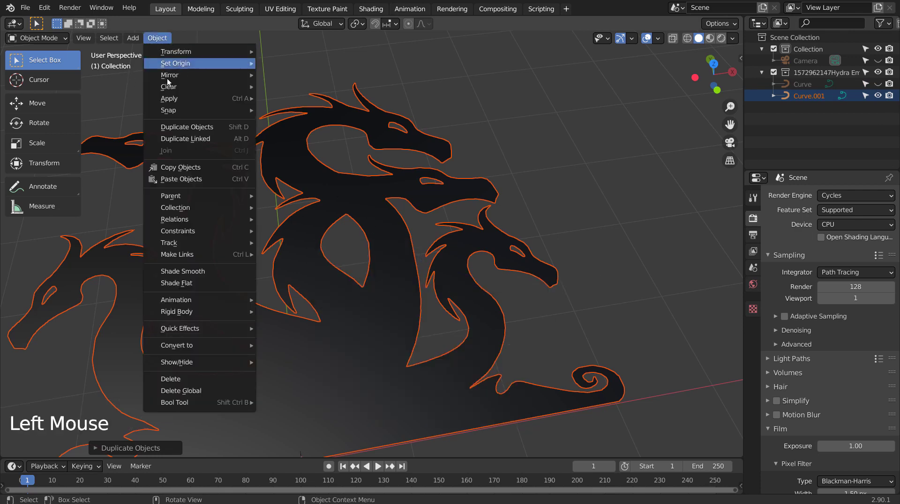
mouse_move(218, 350)
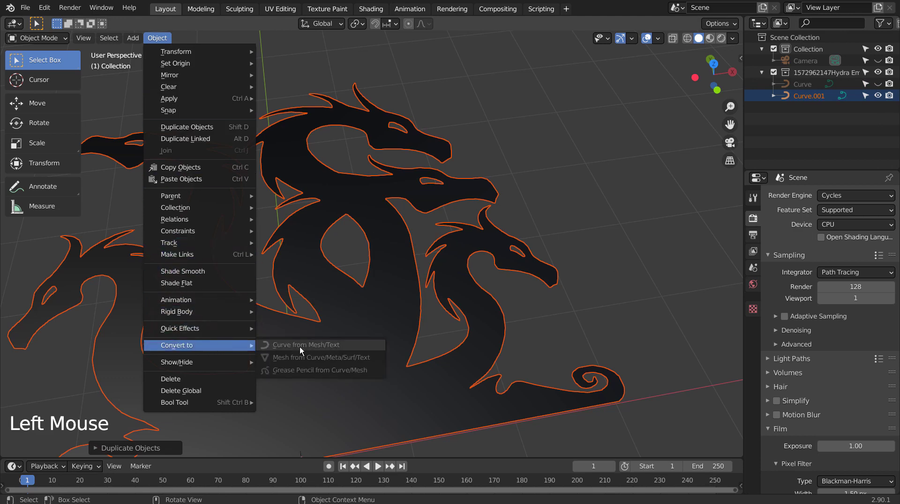
left_click(387, 282)
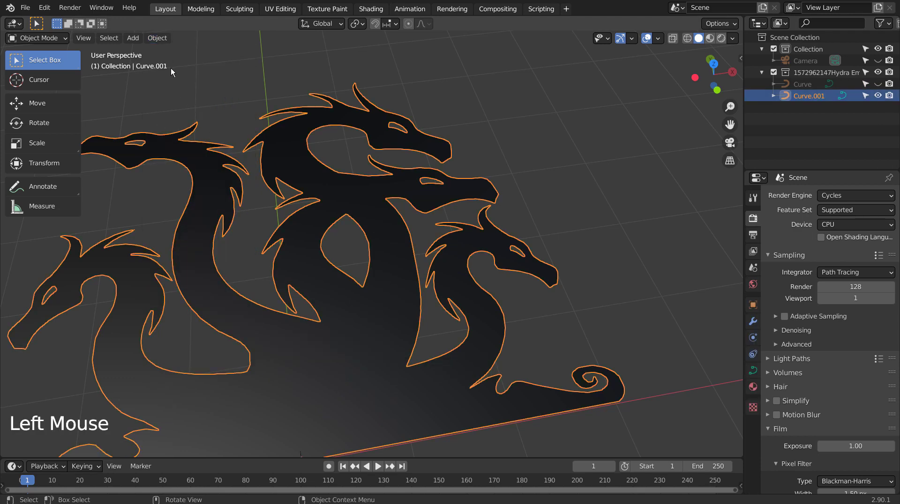
left_click(157, 38)
mouse_move(197, 345)
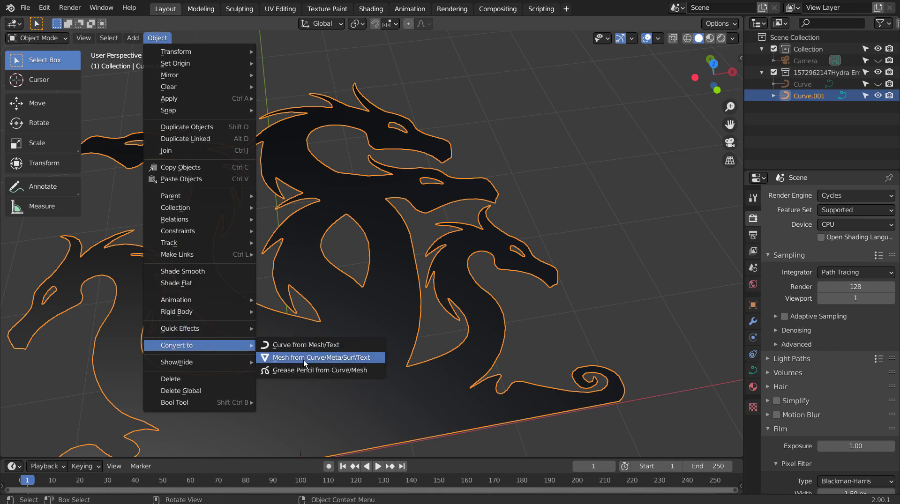
Step: Convert Curve.001 to a mesh and check its filled faces in Edit Mode
left_click(359, 358)
key("Tab")
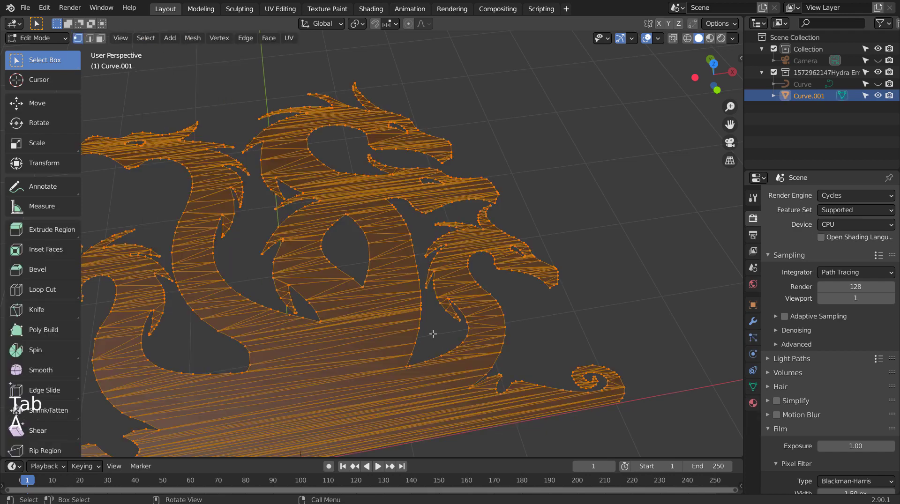
middle_click_drag(393, 334, 403, 268, "shift")
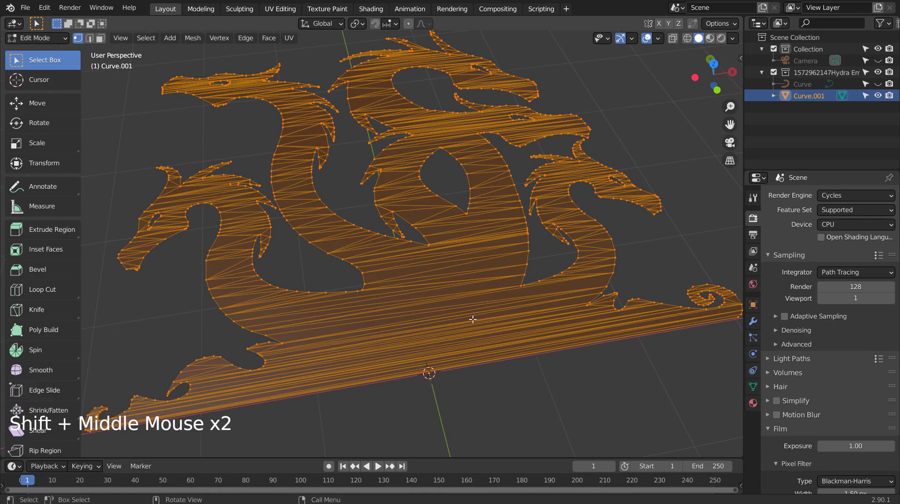
key("Tab")
middle_click_drag(536, 331, 445, 310)
scroll(445, 310, "down", 3)
left_click(551, 331)
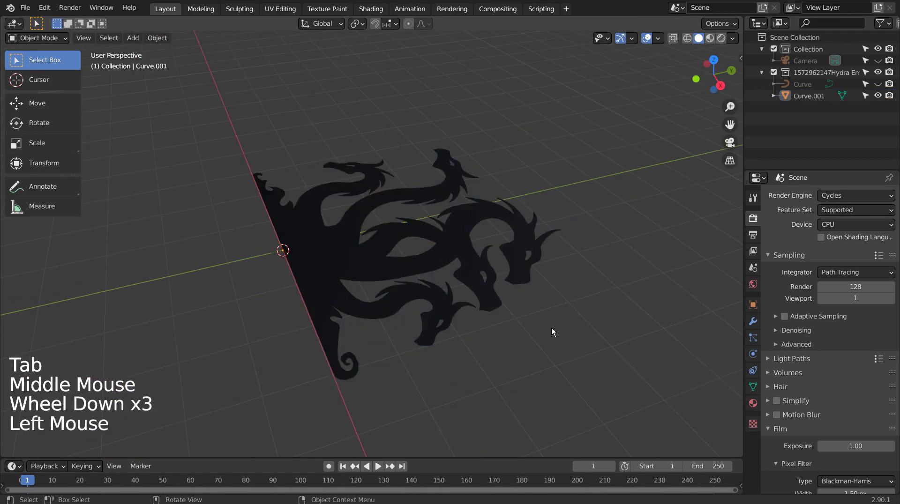
Step: Add a Point curve, set it to 3D, and view from the right side
key("shift+a")
mouse_move(550, 281)
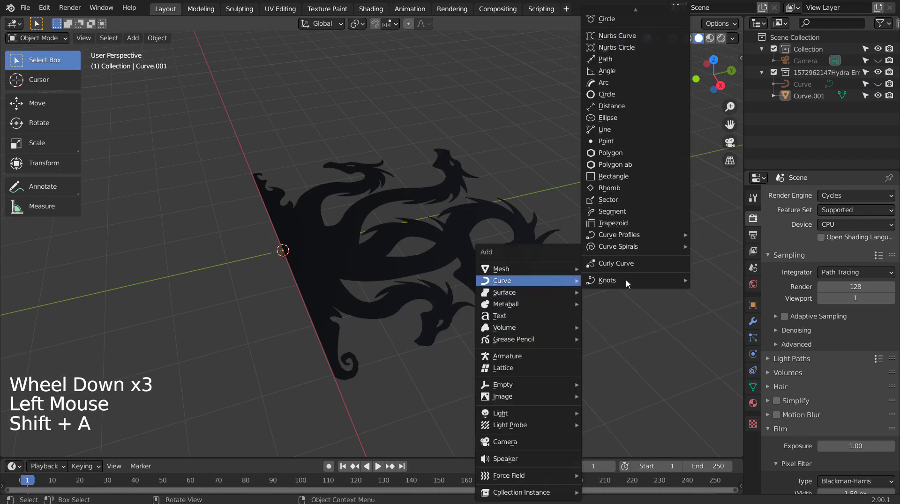
left_click(630, 141)
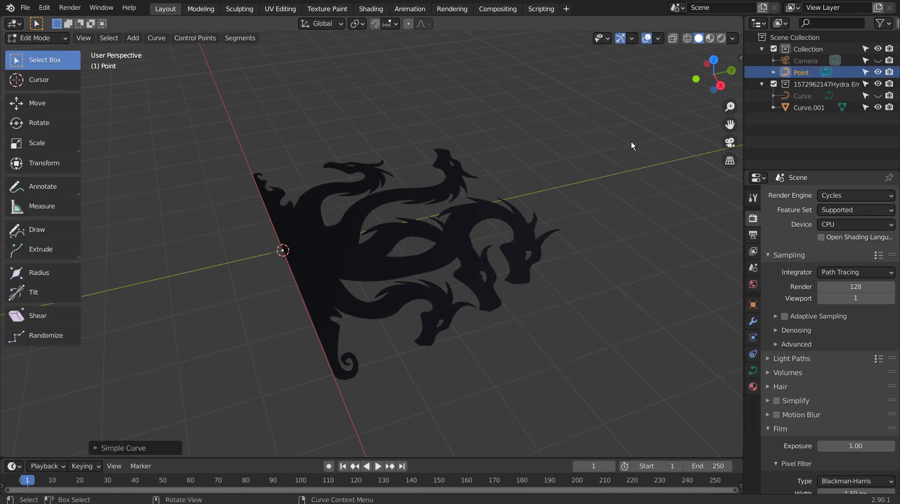
left_click(117, 448)
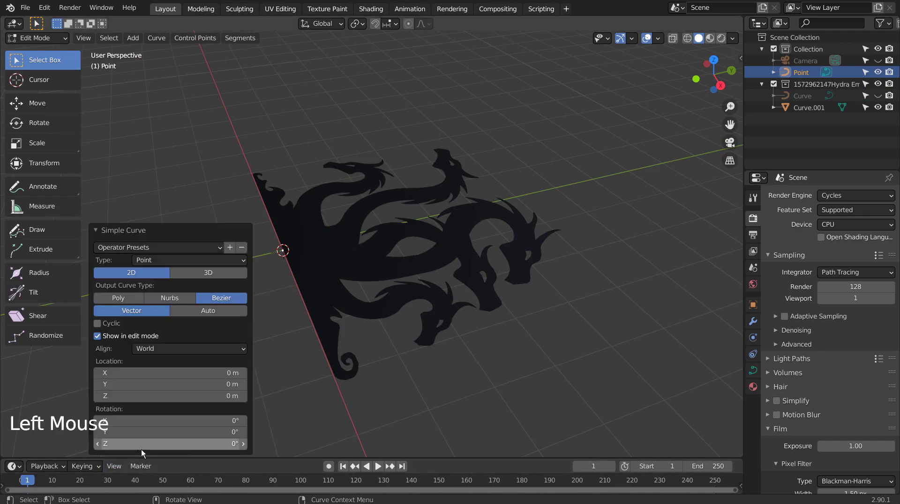
left_click(210, 273)
key("KP_3")
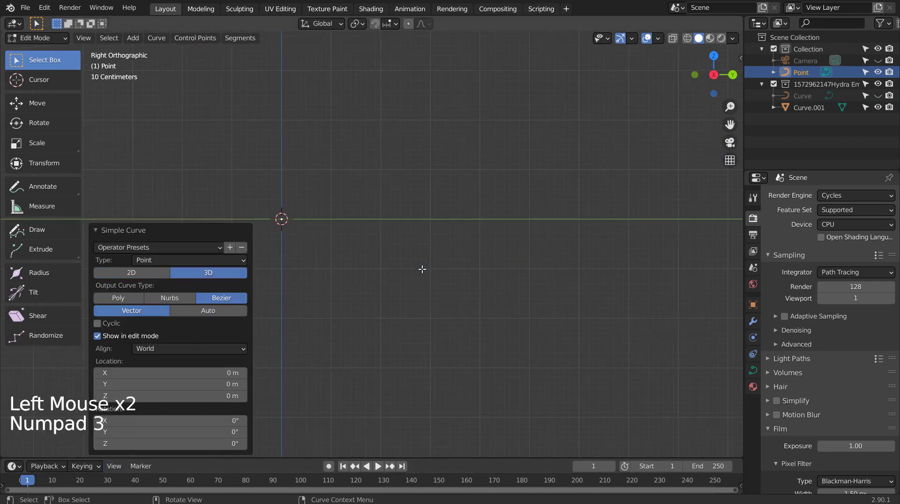
Step: Extrude two rising points and set all handles to Automatic for a smooth arc
key("e")
left_click(529, 240)
key("e")
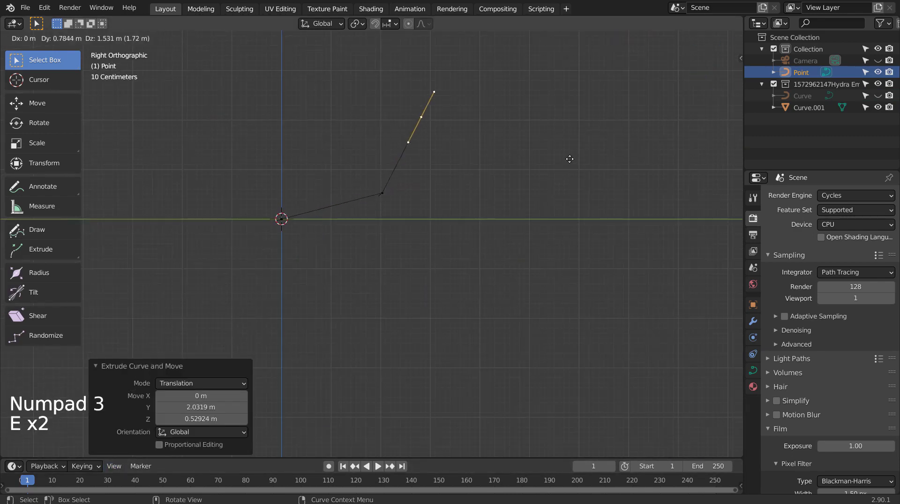
left_click(579, 155)
key("a")
key("v")
left_click(533, 184)
key("Tab")
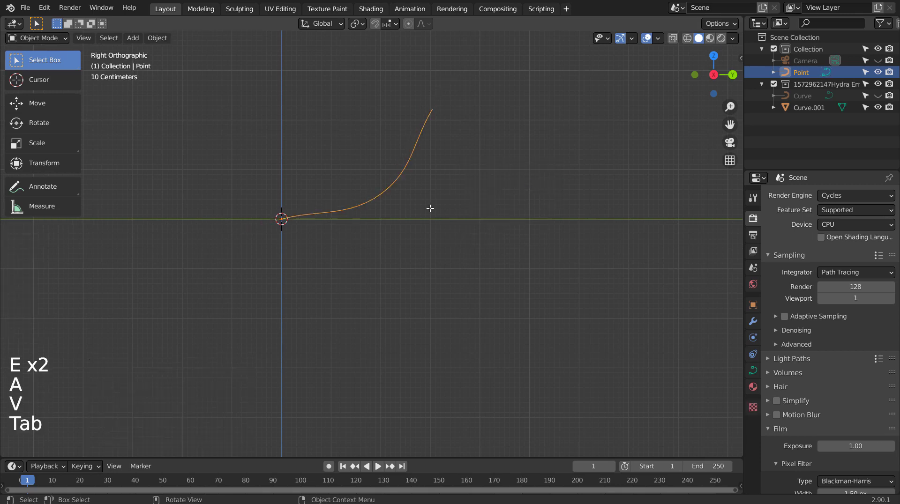
middle_click_drag(430, 206, 456, 231)
Step: Add a Curve modifier to the emblem mesh with Point as its curve object
left_click(457, 231)
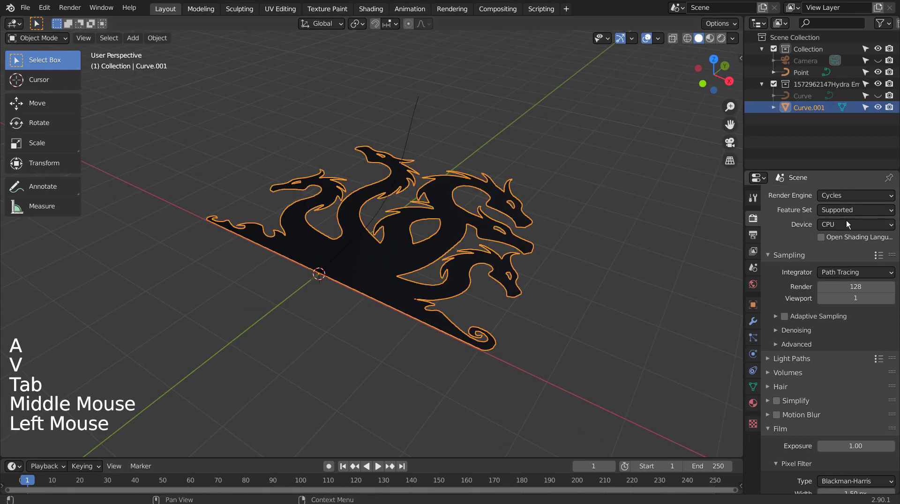
left_click(752, 321)
left_click(824, 195)
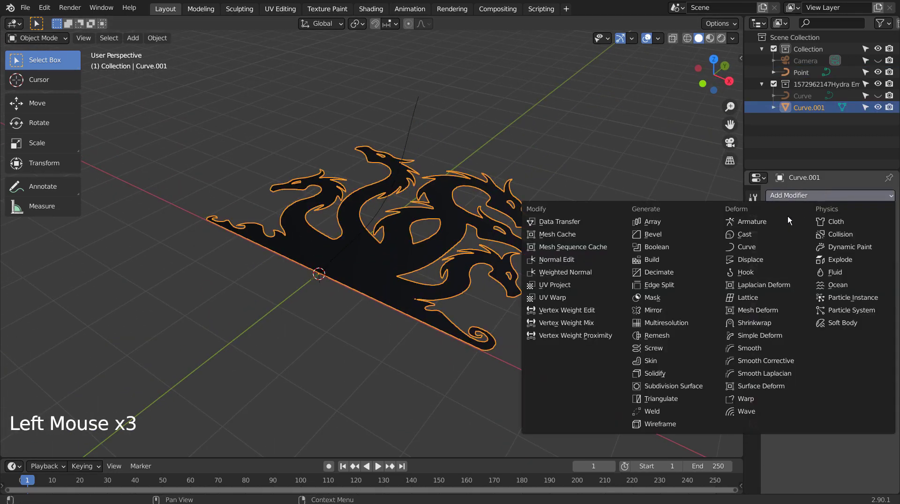
left_click(770, 247)
left_click(848, 233)
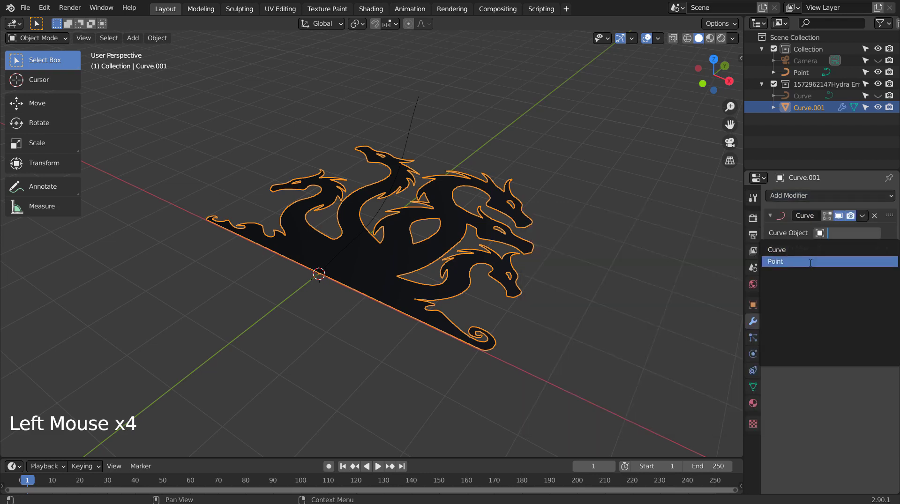
left_click(810, 250)
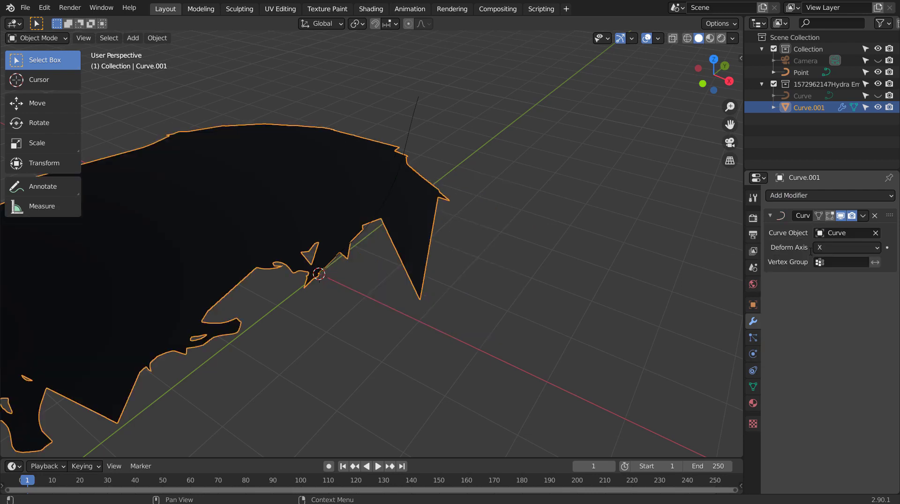
left_click(819, 238)
left_click(809, 261)
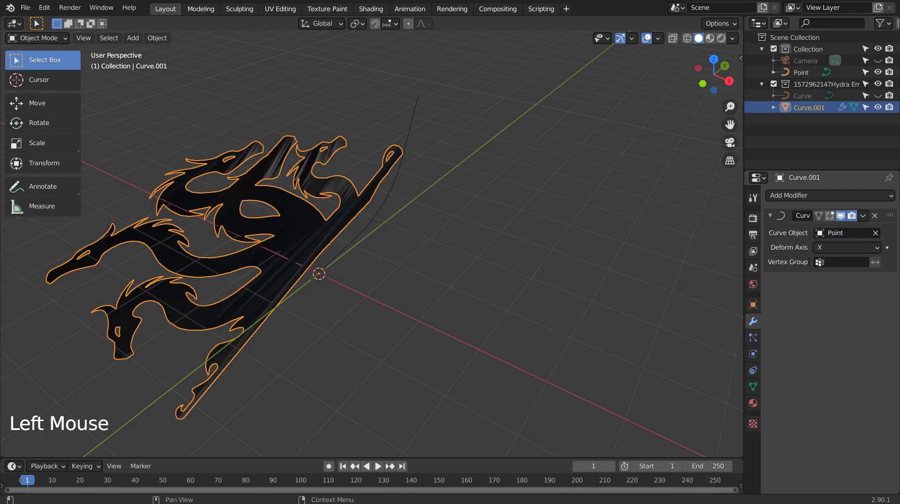
Step: Try the Y and Z deform axes, then set the deform axis to X
left_click(833, 247)
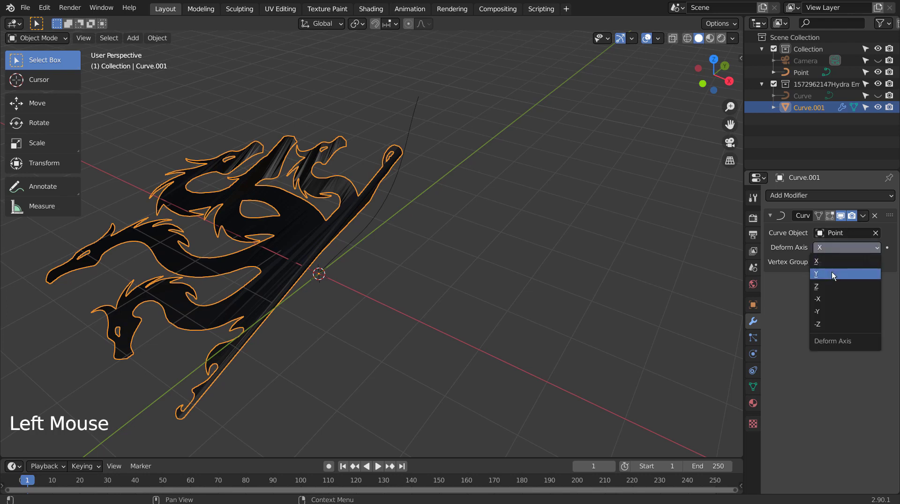
left_click(833, 274)
left_click(837, 244)
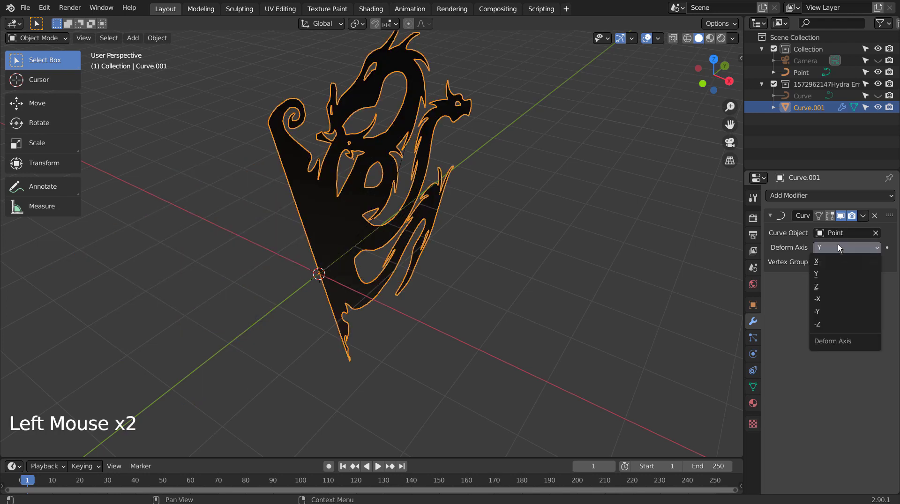
left_click(829, 287)
middle_click_drag(592, 256, 563, 226)
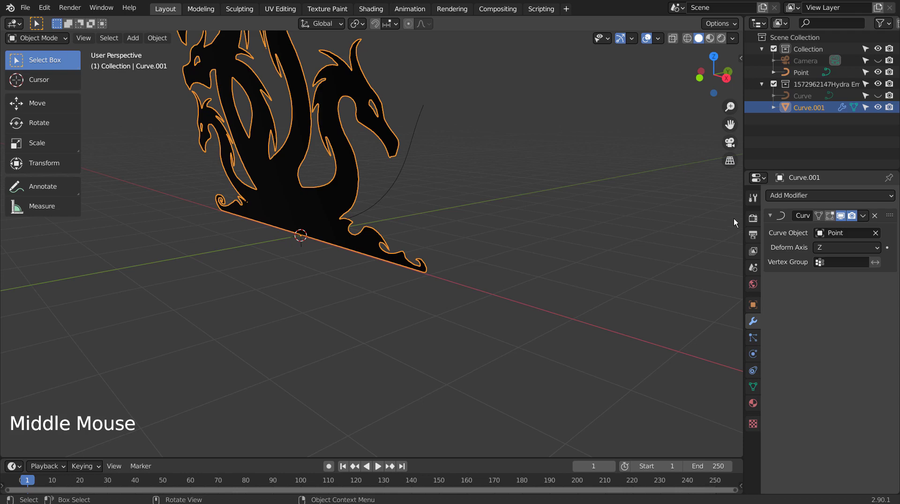
left_click(824, 247)
left_click(823, 265)
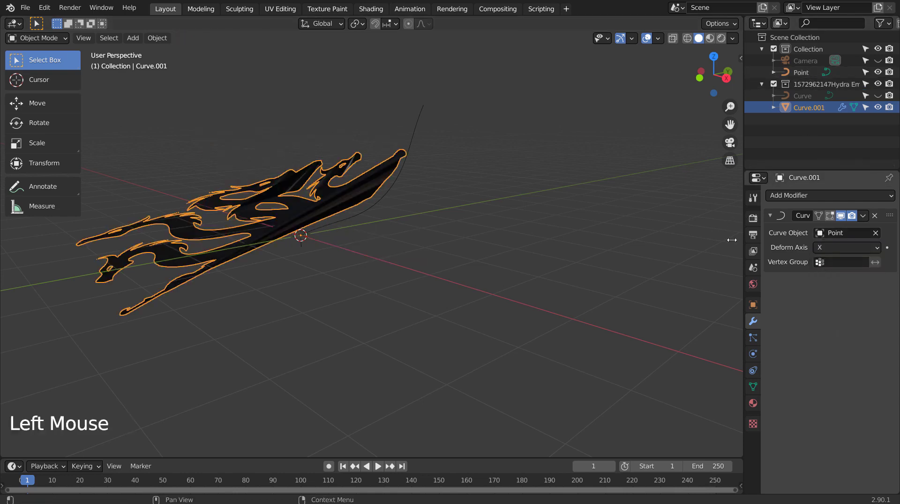
Step: Apply all transforms to the dragon mesh, then undo a trial move along X
left_click(350, 197)
key("ctrl+a")
left_click(350, 233)
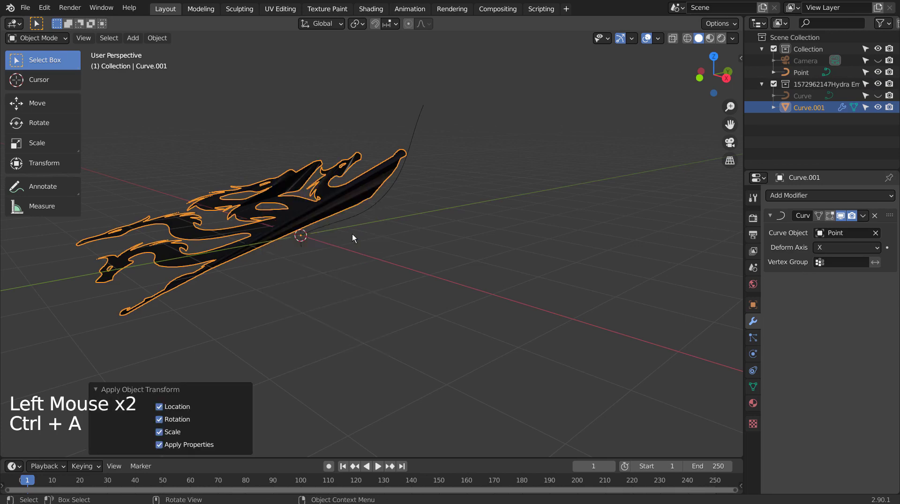
left_click(360, 211)
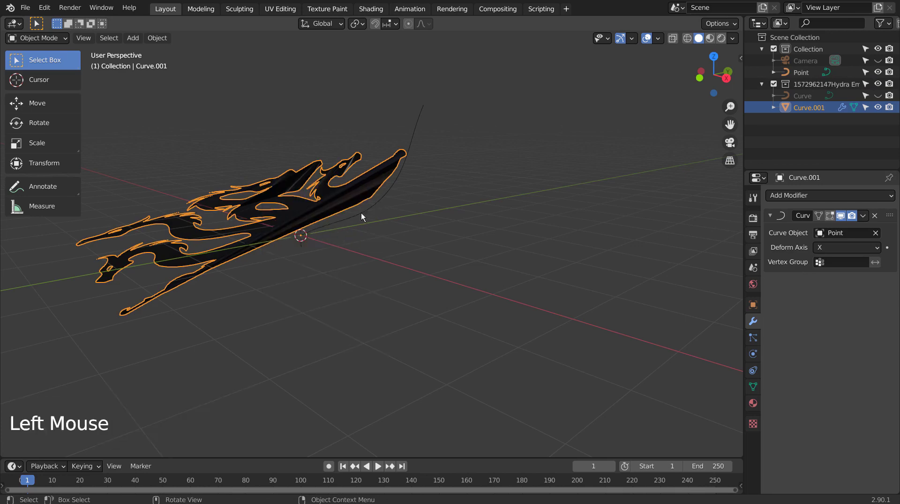
key("g")
key("x")
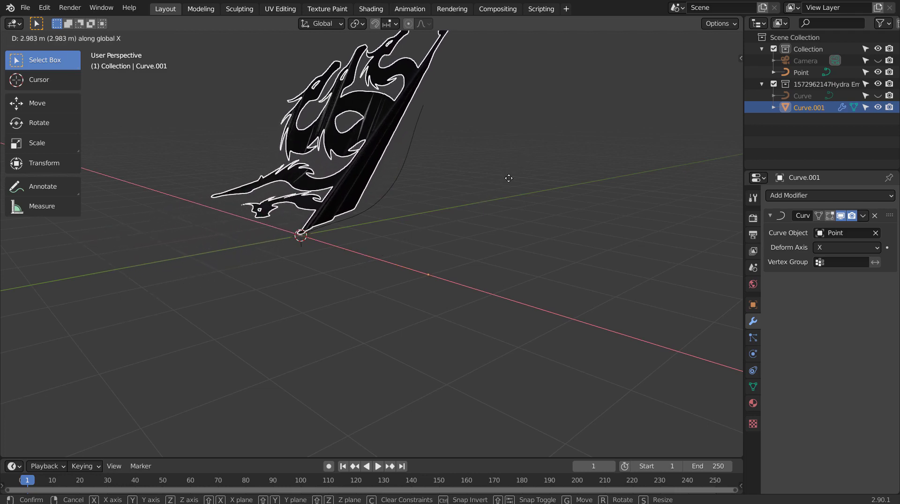
left_click(477, 192)
key("ctrl+z")
Step: Inspect the bent dragon from several angles, then delete its Curve modifier
middle_click_drag(385, 224, 377, 257)
scroll(345, 251, "up", 2)
key("Tab")
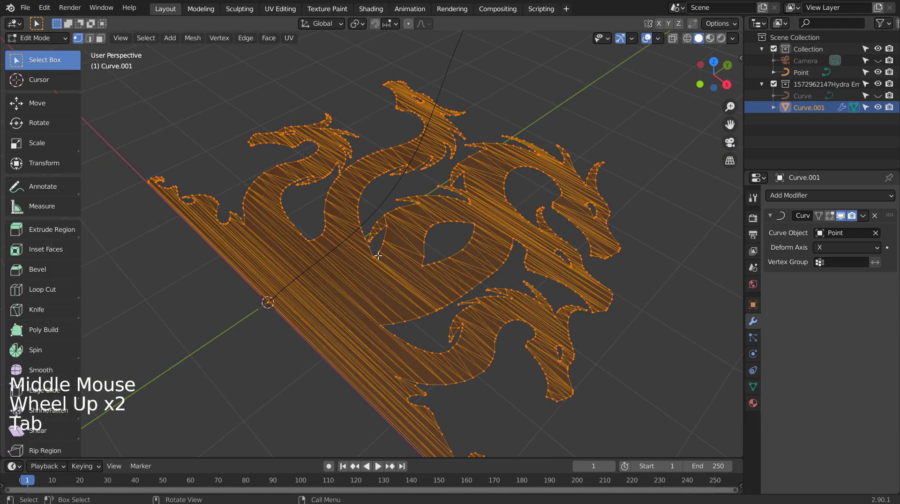
middle_click_drag(290, 259, 441, 324)
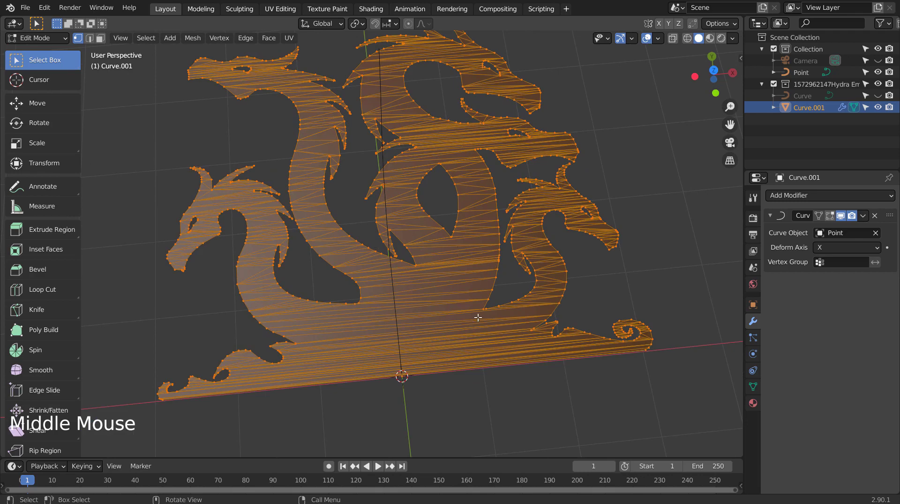
key("Tab")
middle_click_drag(499, 347, 592, 246)
left_click(874, 216)
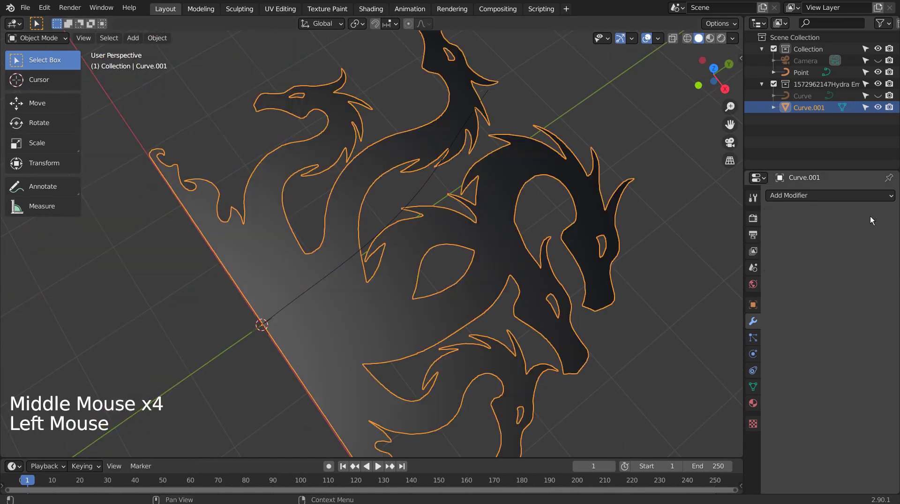
Step: Add a Simple Deform modifier to the dragon and set its twist angle to 119°
left_click(834, 195)
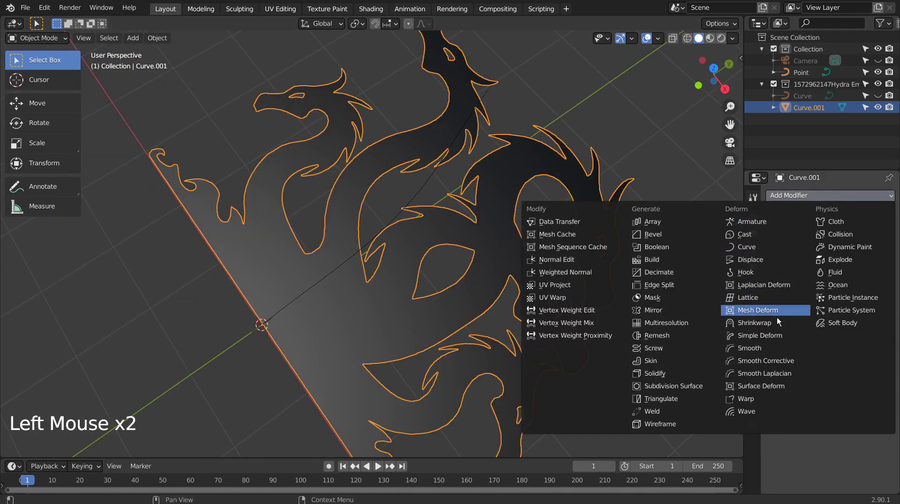
left_click(776, 336)
middle_click_drag(510, 328, 449, 319)
left_click(827, 248)
left_click_drag(827, 248, 858, 248)
scroll(570, 199, "up", 3)
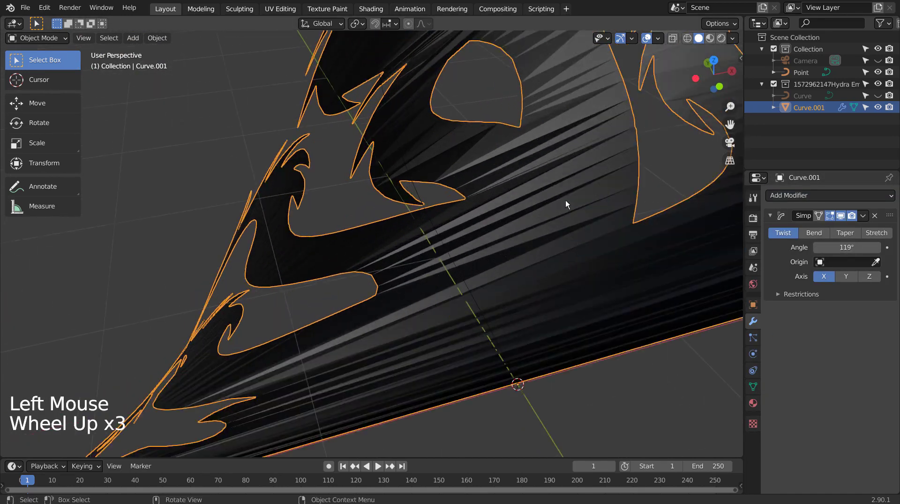
middle_click_drag(571, 198, 467, 317, "shift")
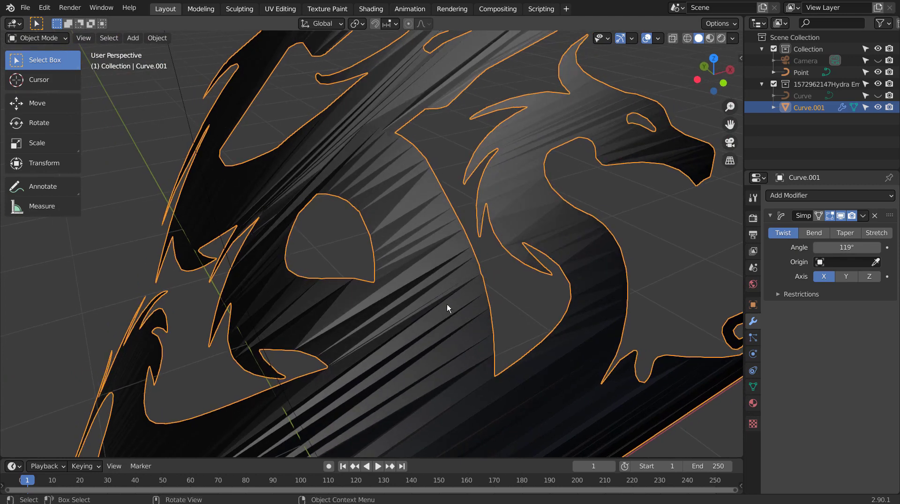
Step: Extrude the twisted dragon mesh in Edit Mode into a thicker solid
key("Tab")
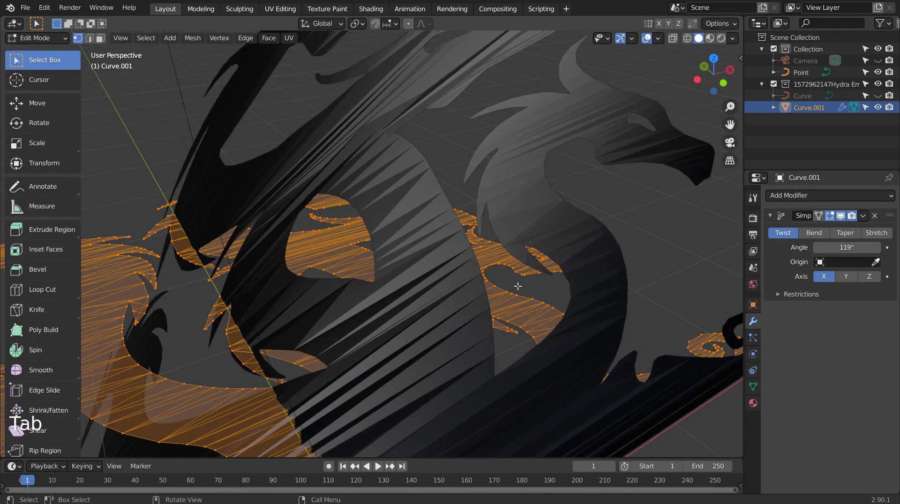
key("e")
key("Tab")
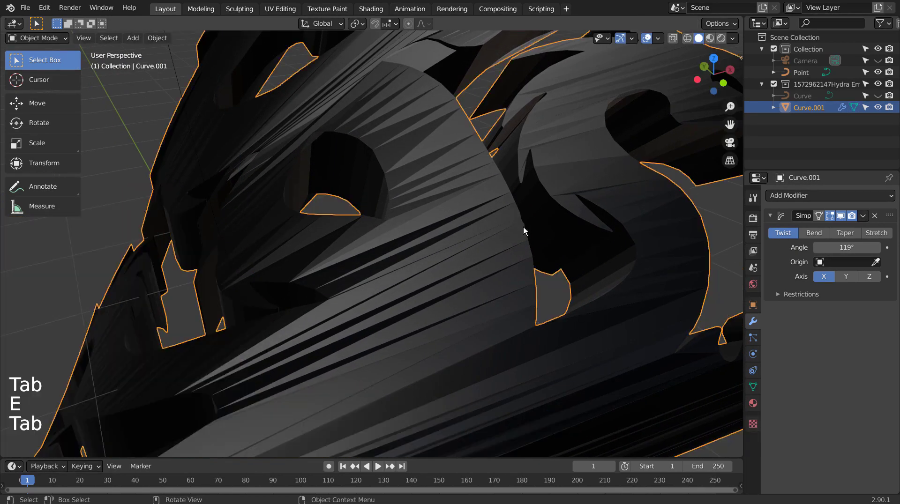
scroll(542, 264, "down", 5)
middle_click_drag(543, 263, 439, 293)
scroll(439, 259, "up", 5)
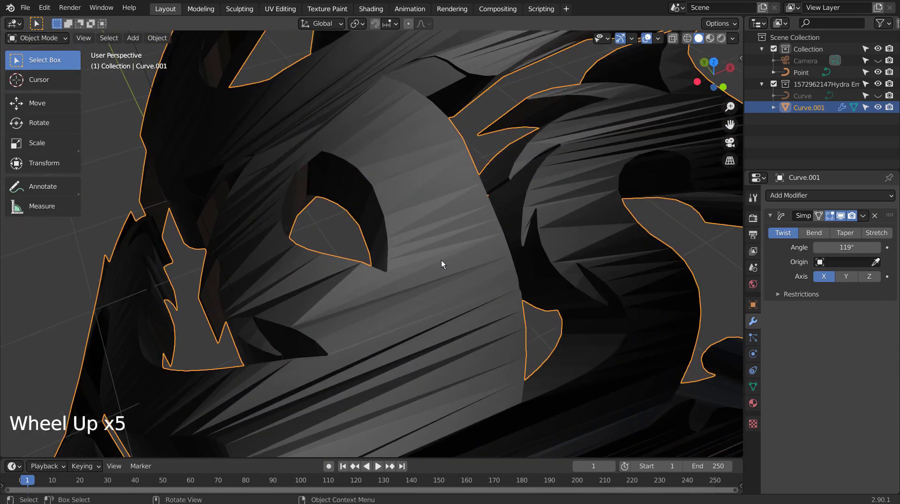
middle_click_drag(441, 260, 479, 245)
Step: Delete the twisted dragon mesh, then unhide and select the original emblem Curve
key("x")
left_click(479, 246)
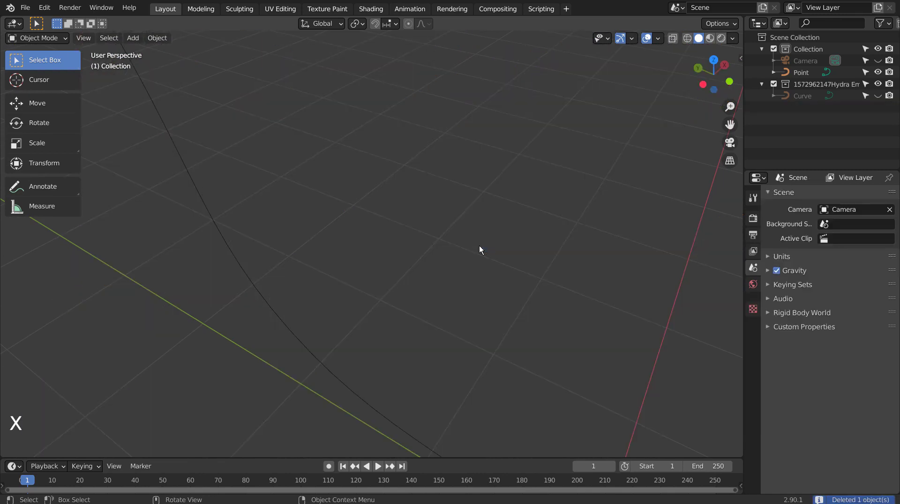
scroll(524, 257, "down", 8)
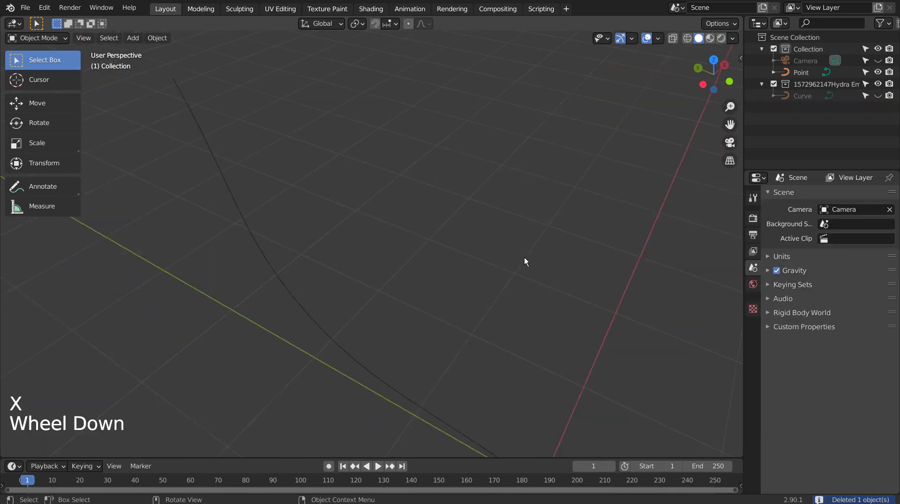
left_click(881, 97)
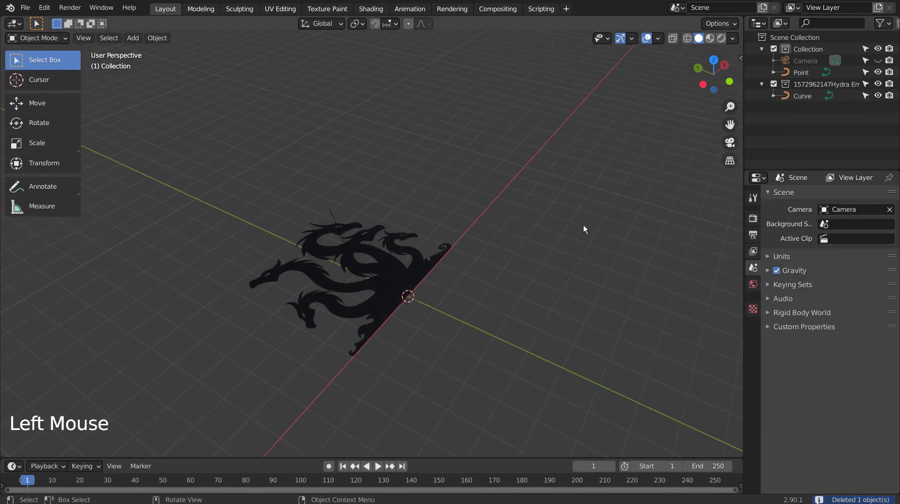
left_click(419, 279)
middle_click_drag(418, 279, 549, 282)
scroll(517, 286, "up", 3)
scroll(517, 283, "up", 1)
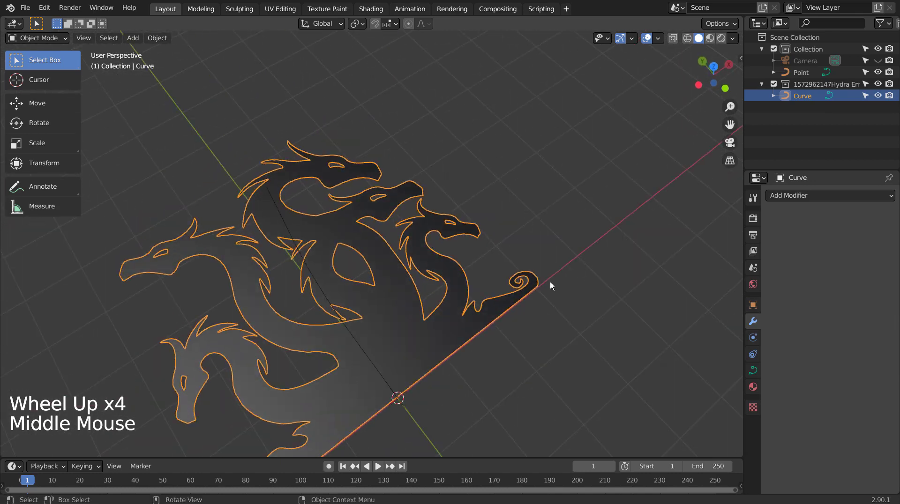
Step: Convert the emblem Curve to a mesh, then back to a curve
left_click(157, 38)
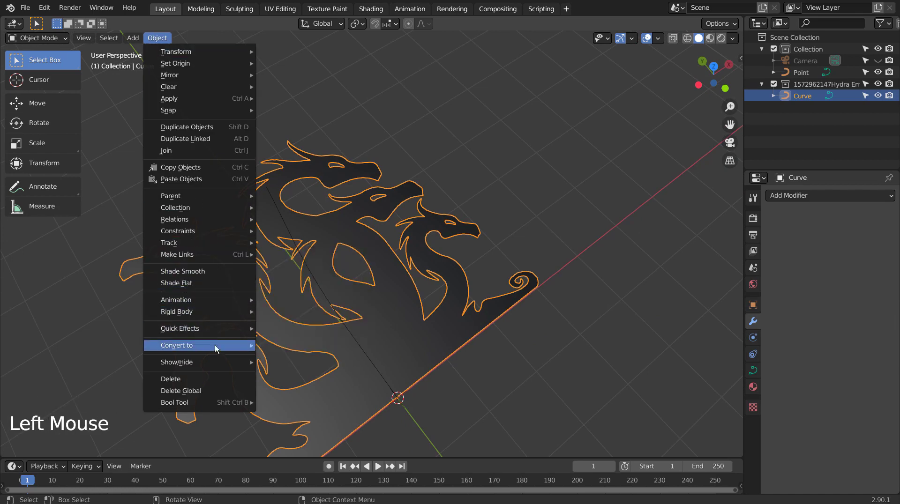
mouse_move(235, 347)
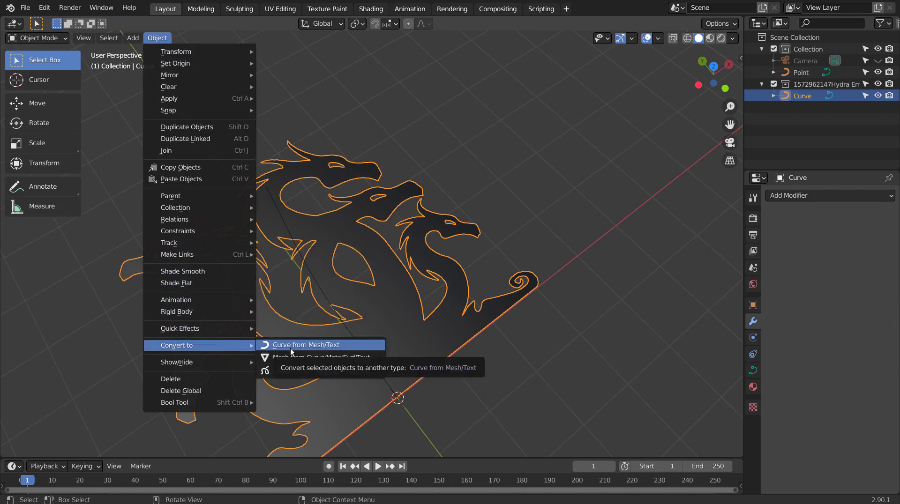
left_click(334, 358)
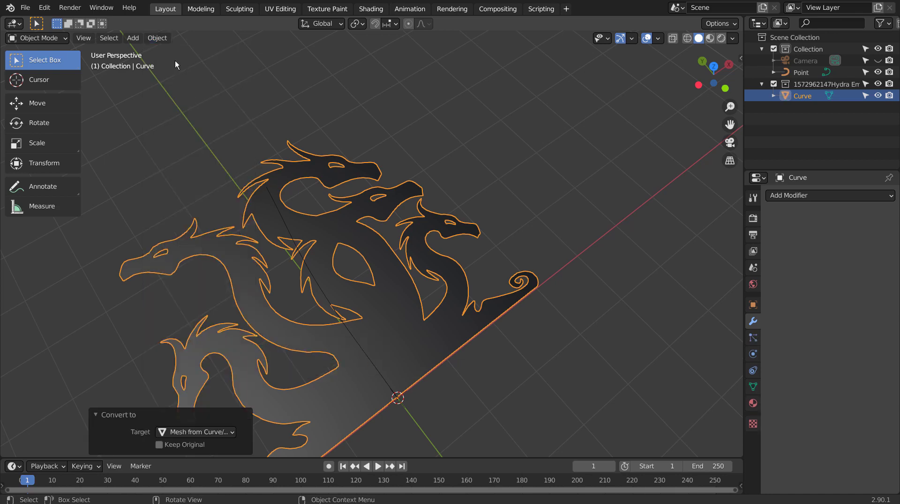
left_click(163, 41)
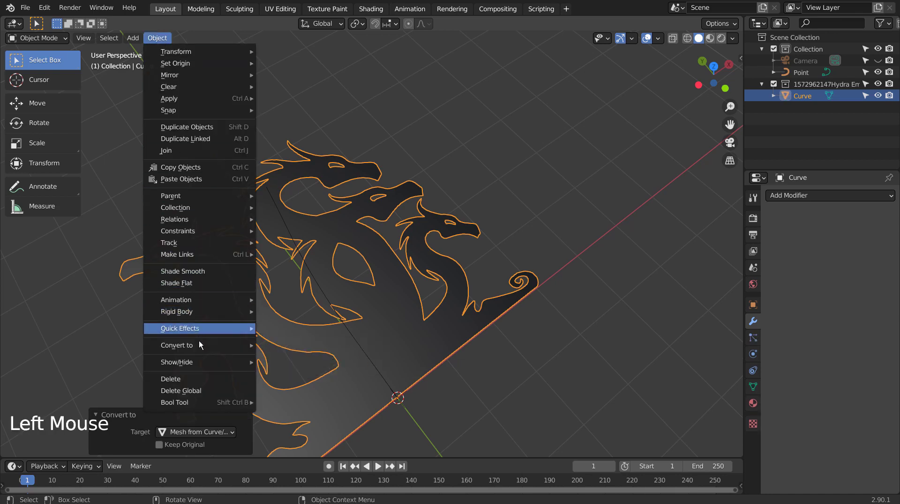
mouse_move(217, 349)
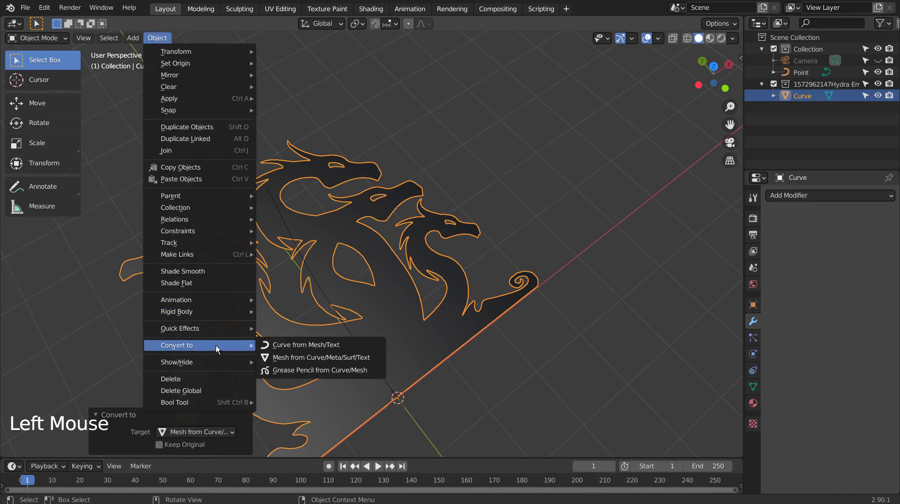
left_click(306, 346)
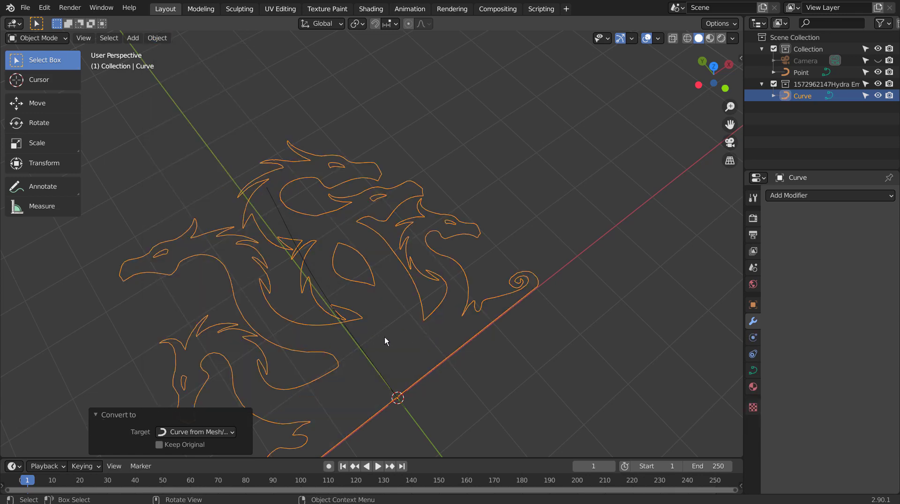
Step: Convert the outline curve to a mesh once more
middle_click_drag(385, 336, 364, 351)
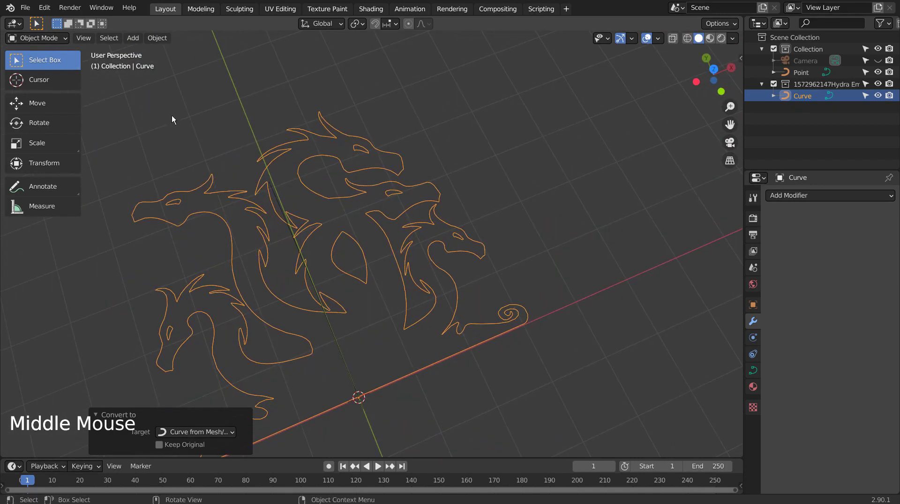
left_click(148, 38)
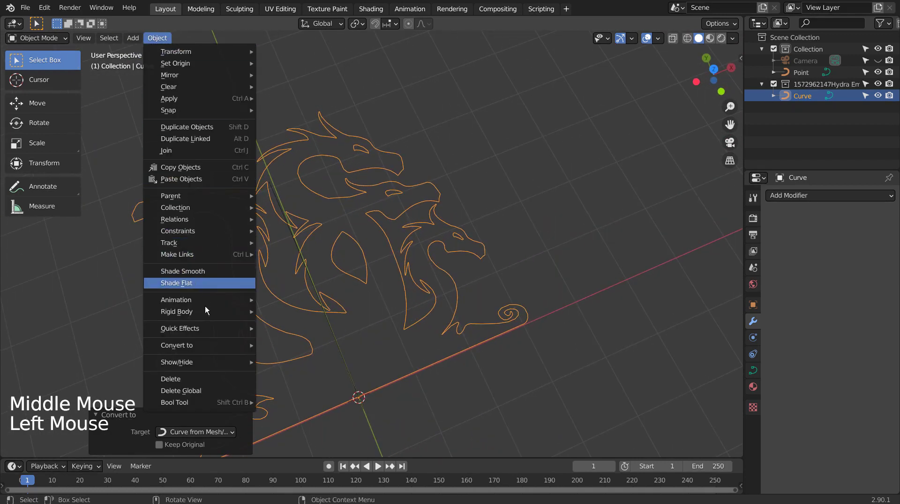
mouse_move(229, 348)
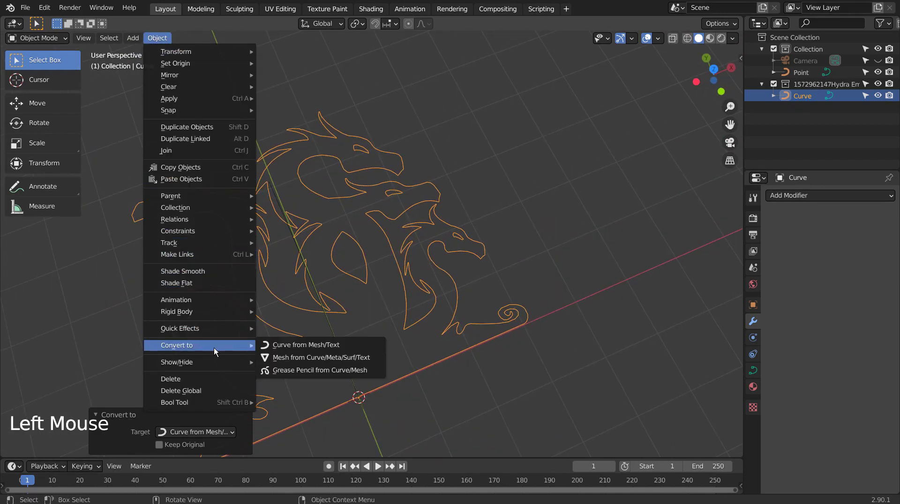
left_click(309, 358)
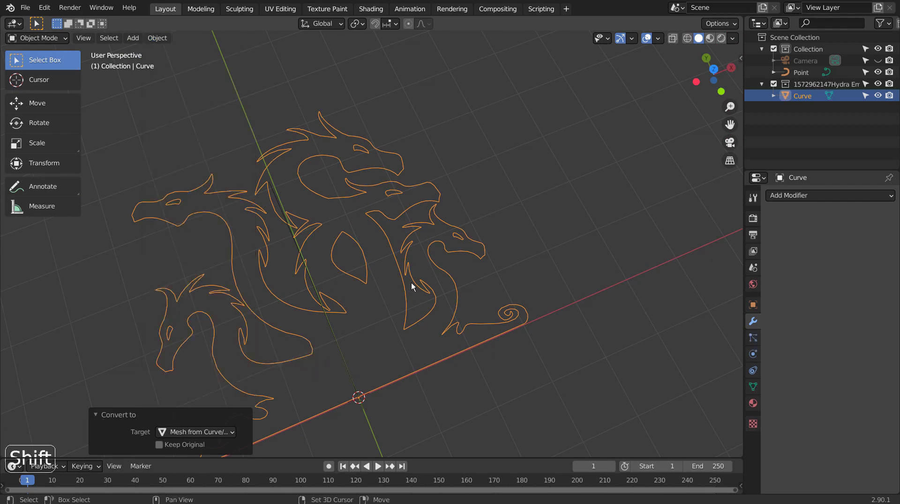
Step: Add a Grid with 100 X and 100 Y subdivisions
mouse_move(409, 269)
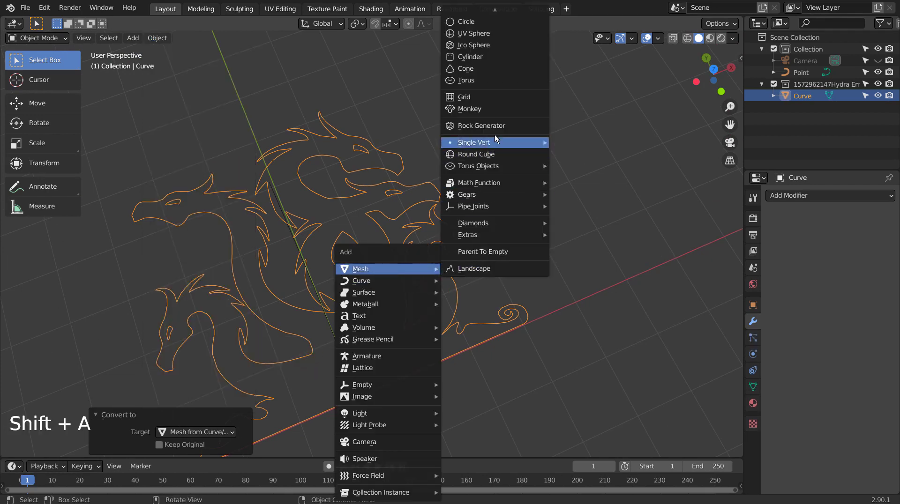
left_click(493, 98)
left_click(202, 322)
type("100")
key("Tab")
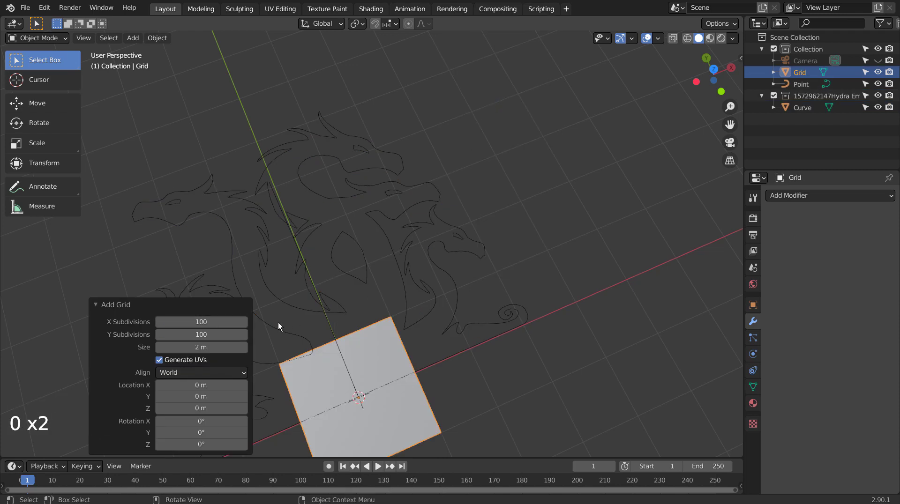
left_click(394, 370)
Step: In top view, enlarge the grid about threefold and shift it up along Y
key("KP_7")
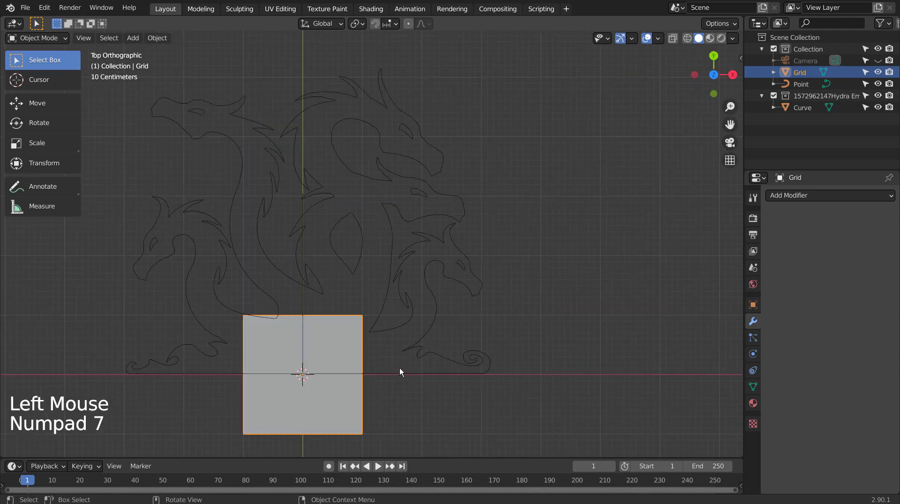
key("s")
left_click(629, 328)
key("g")
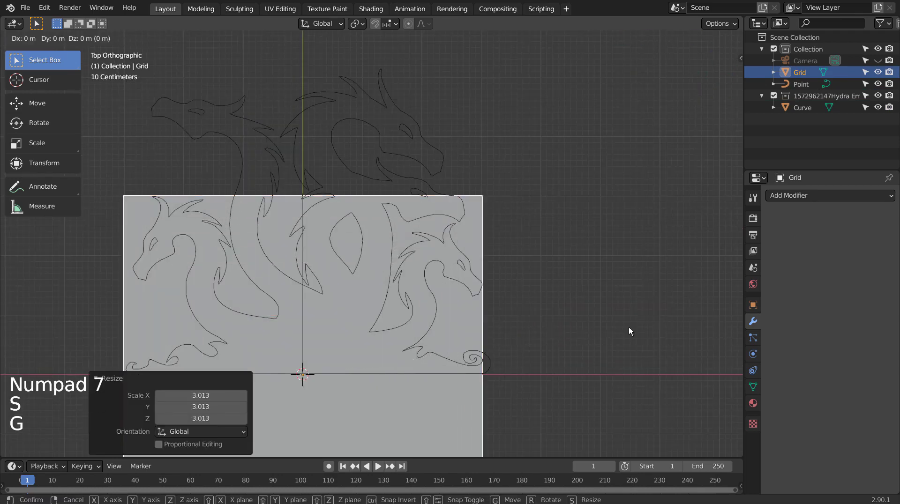
key("y")
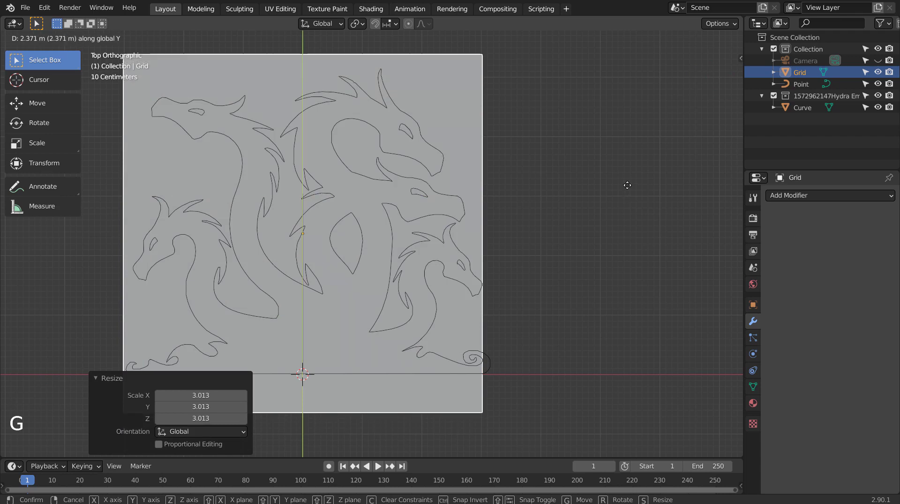
left_click(628, 187)
Step: Enlarge the grid slightly more and centre it over the outline along X
key("s")
left_click(589, 249)
middle_click_drag(497, 281, 562, 259, "shift")
key("g")
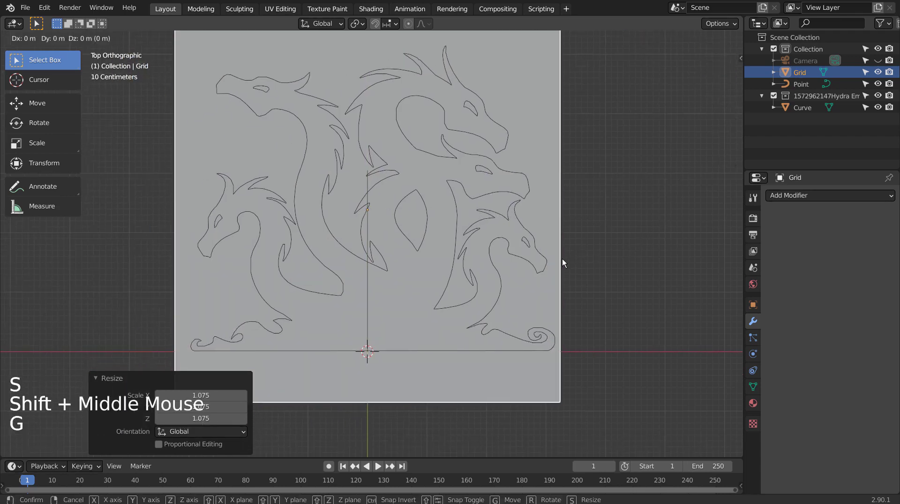
key("x")
left_click(563, 255)
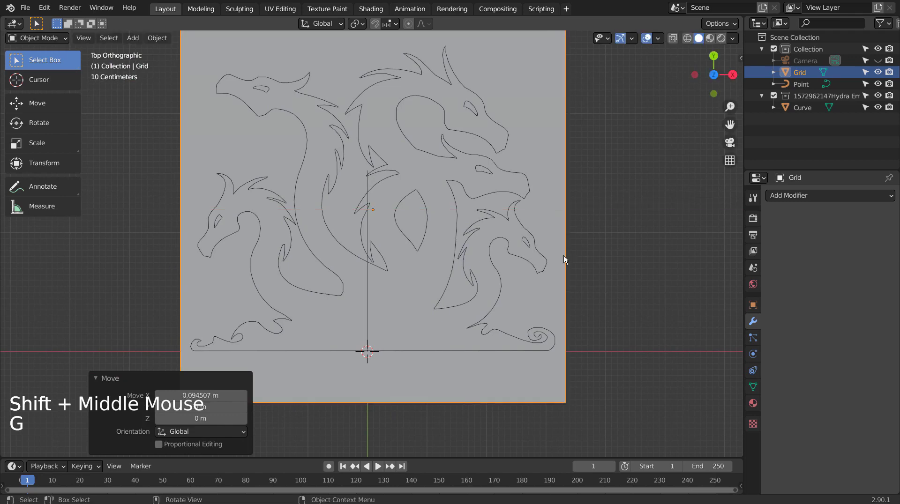
Step: Move the Hydra outline curve along Z, then select it with the grid active in top view
left_click(457, 211)
middle_click_drag(468, 227, 506, 361)
key("g")
key("z")
left_click(505, 359, "shift")
key("KP_7")
middle_click_drag(443, 223, 442, 232, "shift")
middle_click_drag(442, 231, 440, 240, "shift")
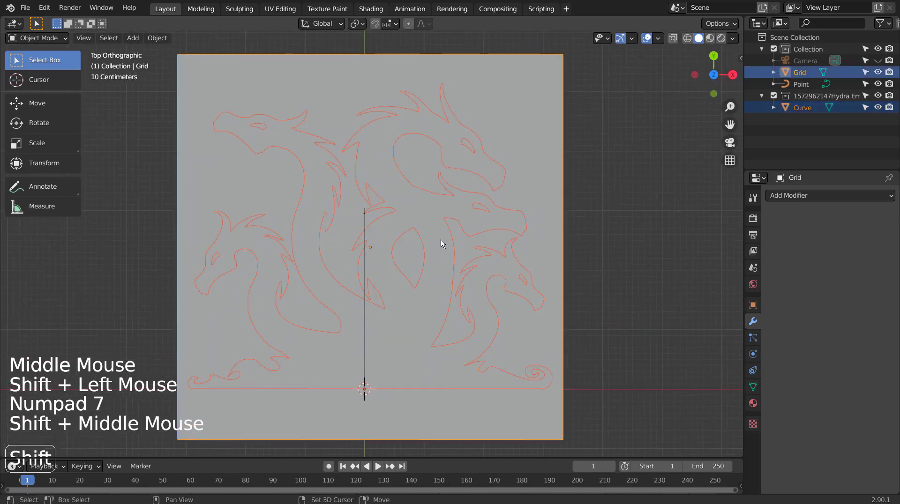
Step: In face mode on the grid, knife-project the Hydra outline onto it
key("Tab")
key("3")
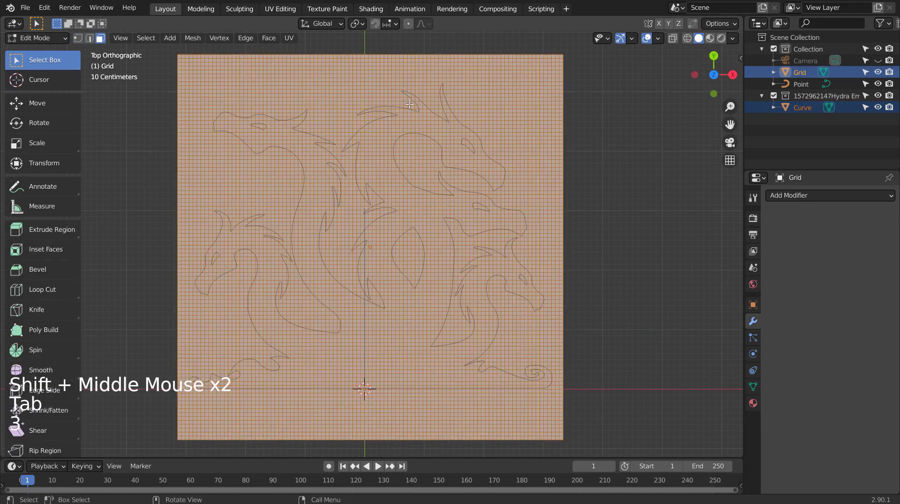
key("alt+a")
left_click(192, 39)
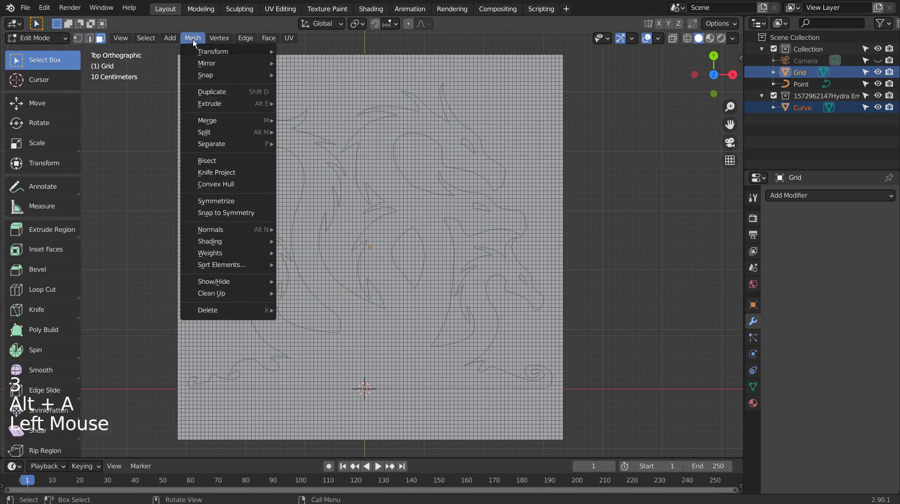
left_click(203, 172)
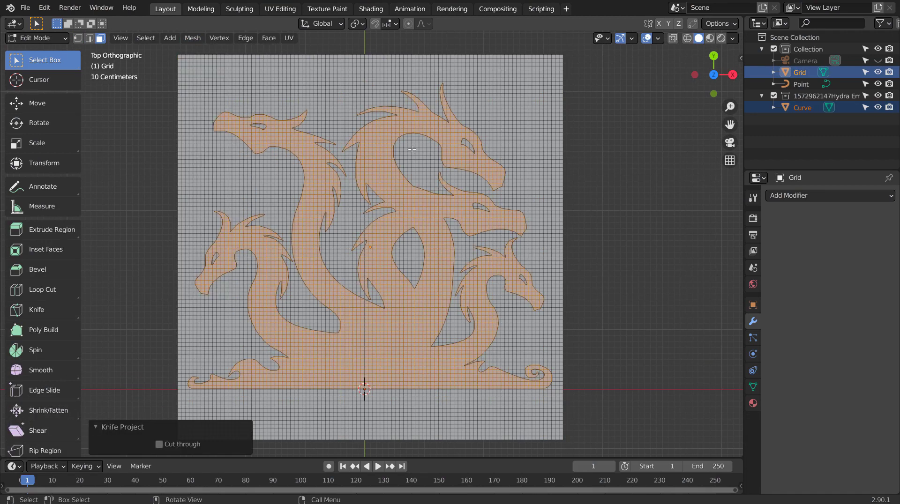
Step: Invert the face selection and delete all faces outside the Hydra shape
left_click(146, 38)
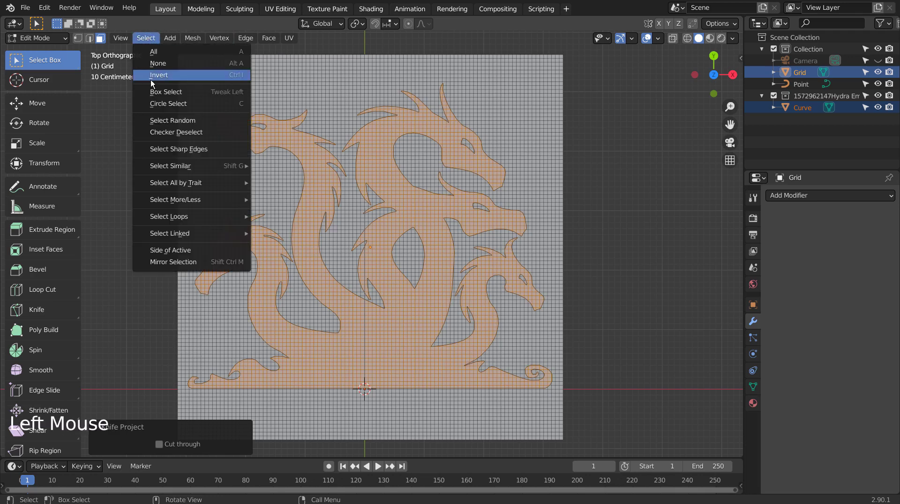
left_click(168, 82)
key("x")
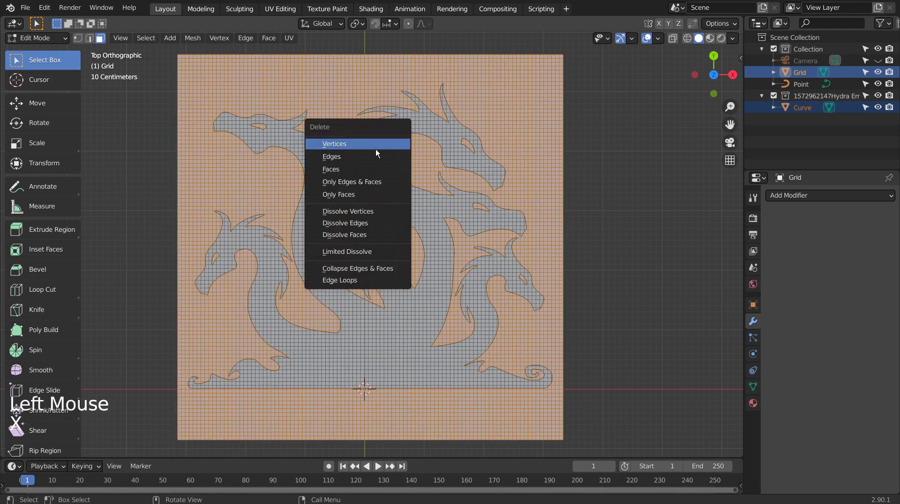
left_click(362, 168)
Step: Back in Object Mode, select the Hydra outline curve and delete it
middle_click_drag(363, 168, 439, 195)
key("Tab")
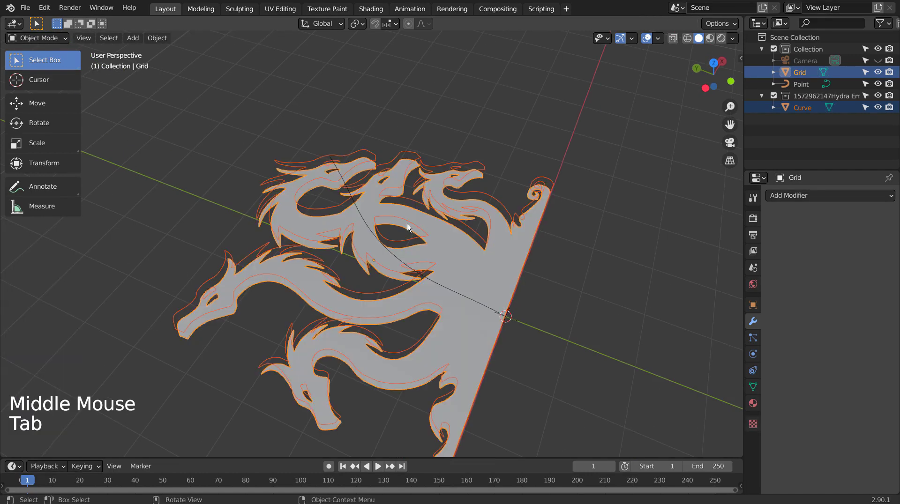
left_click(407, 224)
key("x")
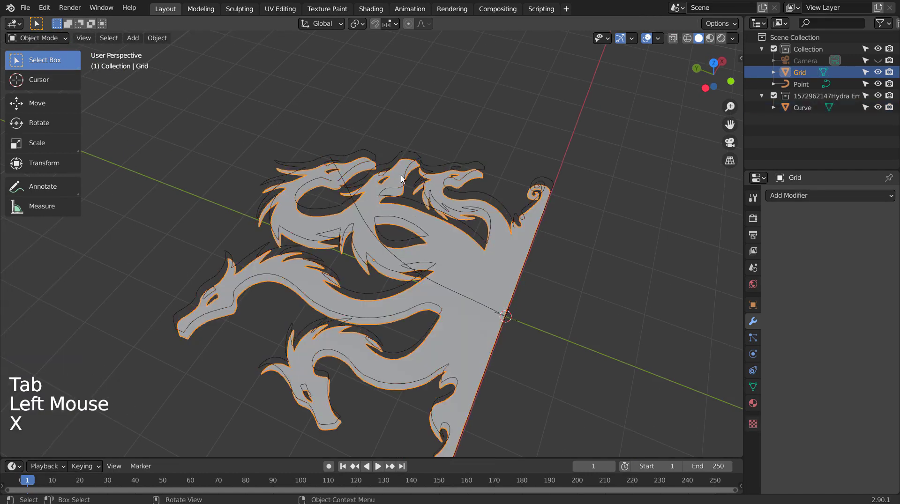
left_click(402, 176)
left_click(402, 176)
key("x")
left_click(442, 172)
Step: Save the file as blueprint.blend and inspect the Hydra mesh in Edit Mode
middle_click_drag(442, 173, 442, 210)
key("ctrl+s")
left_click(436, 250)
key("Tab")
scroll(437, 250, "up", 4)
middle_click_drag(437, 250, 485, 260)
key("Tab")
scroll(481, 246, "down", 5)
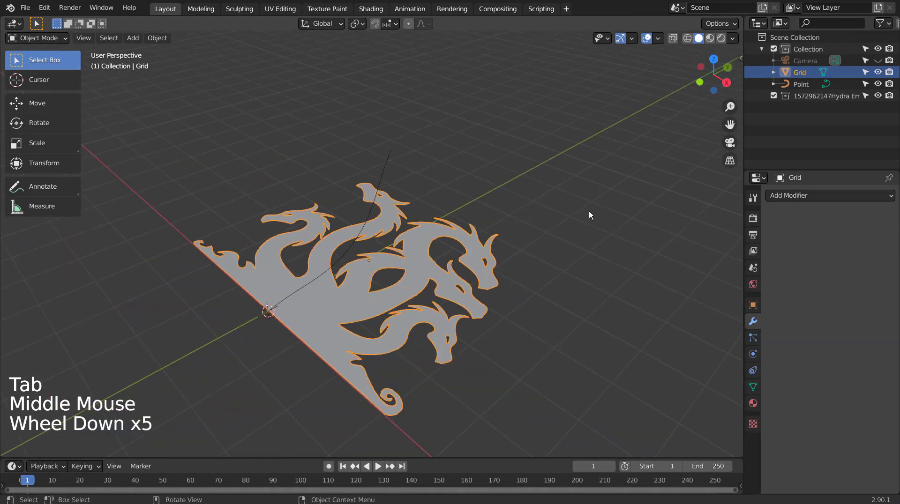
Step: Add a Curve modifier to the grid with Point as the curve object
left_click(840, 197)
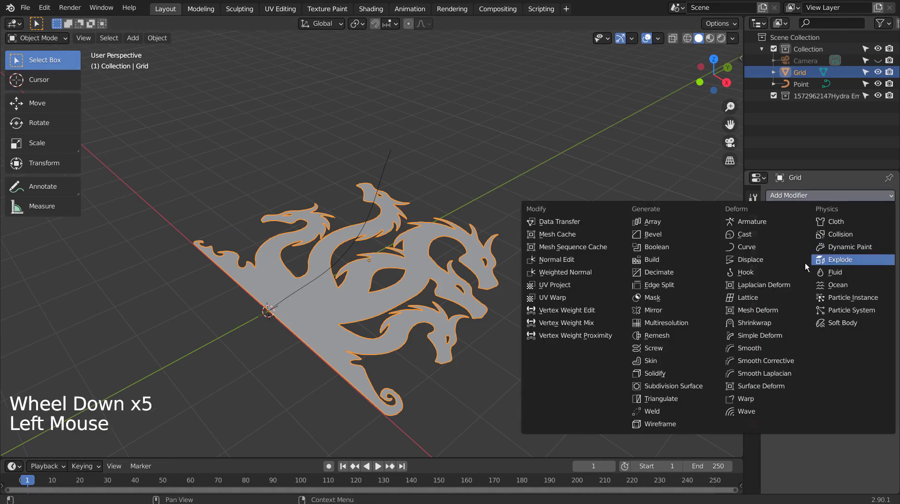
left_click(772, 245)
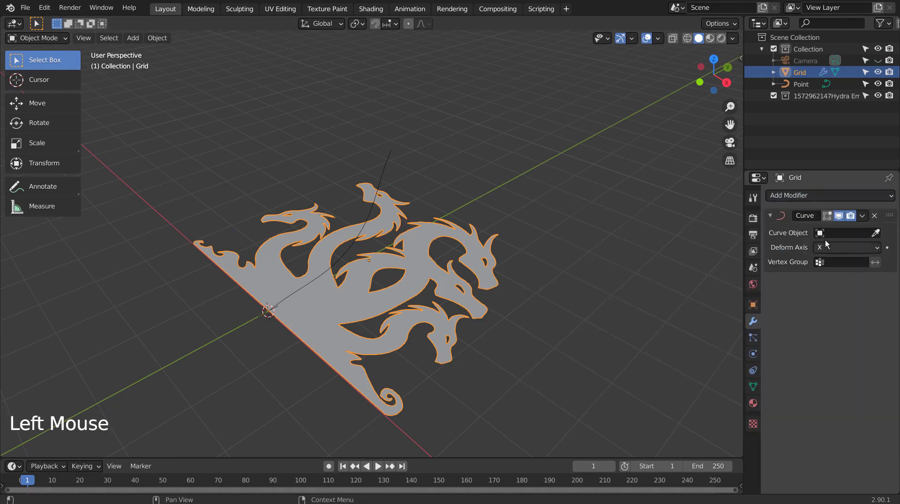
left_click(821, 234)
left_click(801, 249)
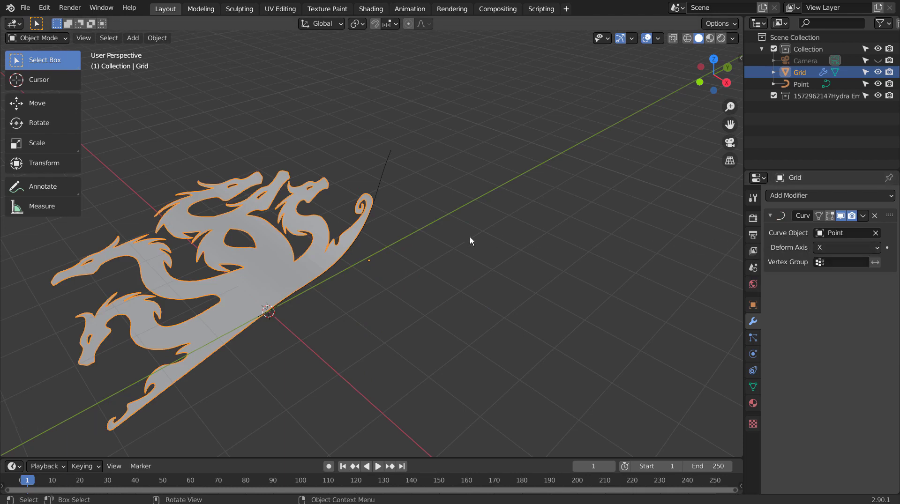
Step: Try moving the grid along X and Y, undo the move, and view from the top
middle_click_drag(328, 232, 409, 255)
left_click(351, 301)
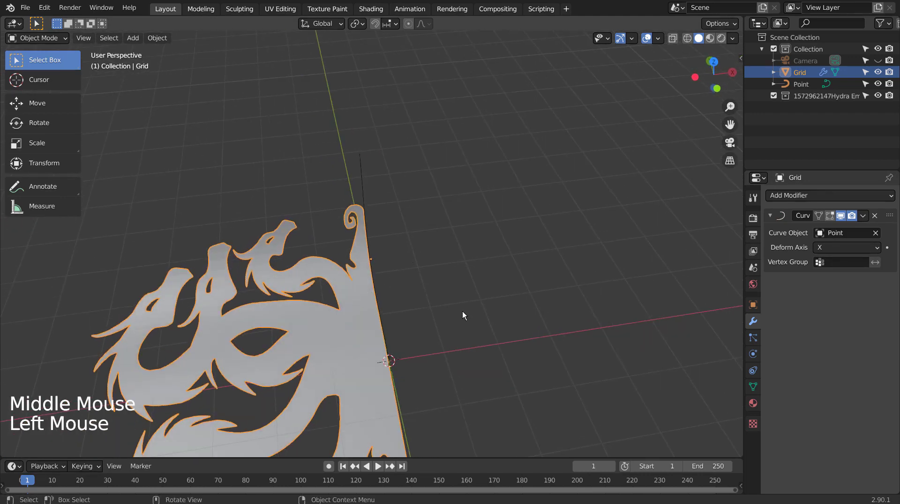
key("g")
key("x")
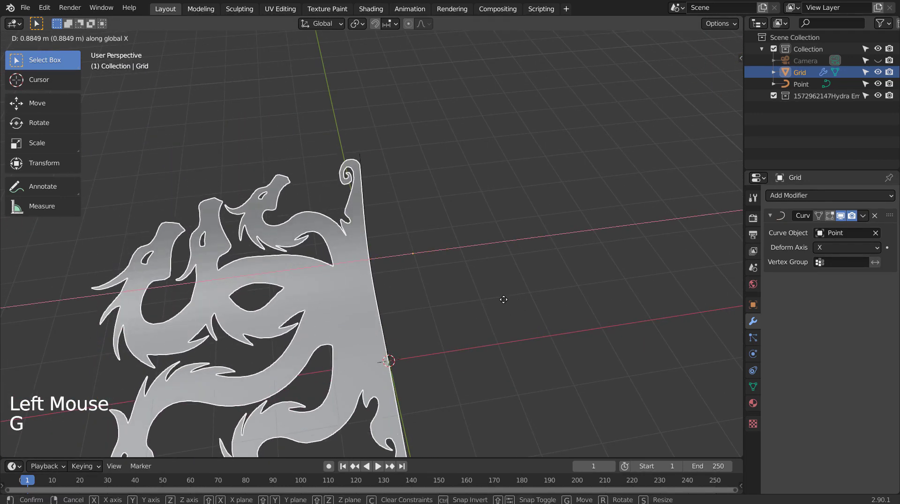
key("y")
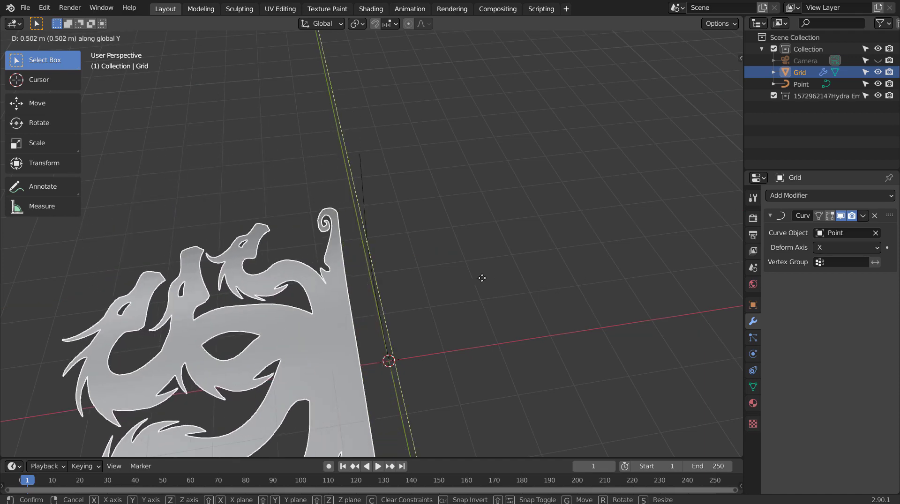
left_click(583, 278)
key("ctrl+z")
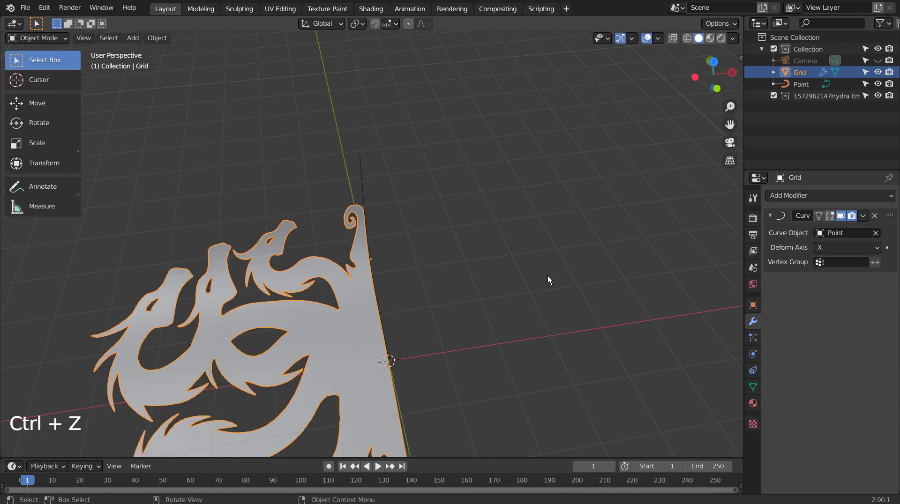
key("KP_7")
Step: Rotate the grid 90° about Z, check it from side views, and shift it along X
key("r")
left_click(398, 447)
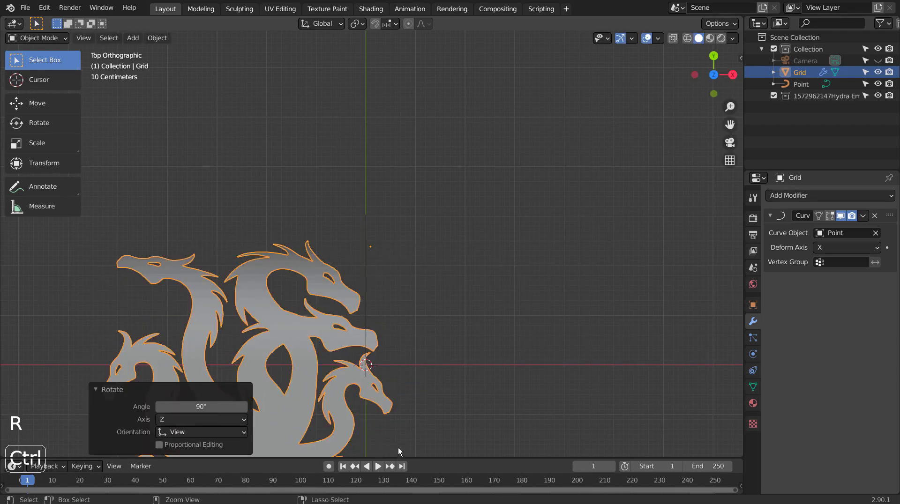
middle_click_drag(407, 442, 460, 316, "shift")
key("KP_3")
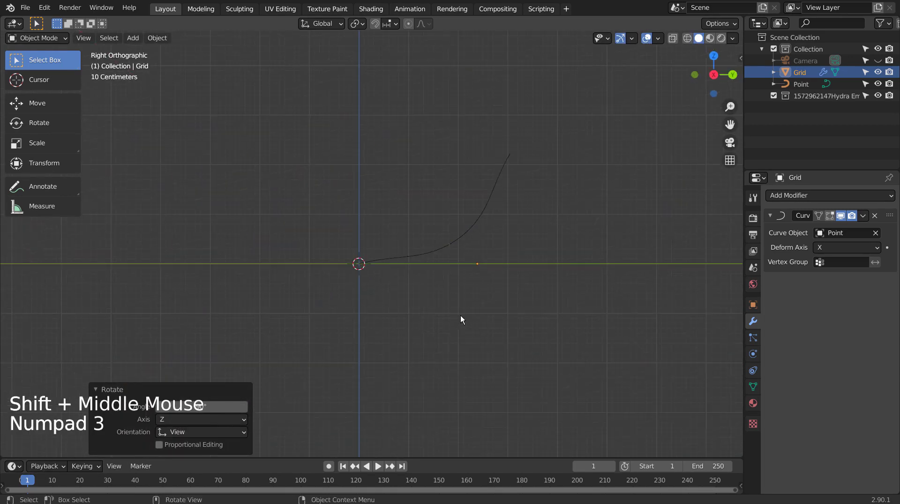
key("KP_1")
key("KP_3")
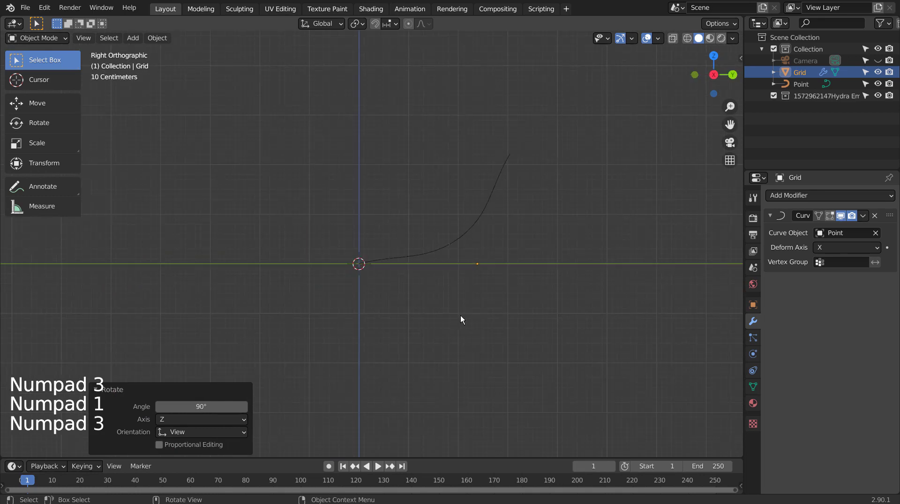
middle_click_drag(482, 295, 447, 275)
key("g")
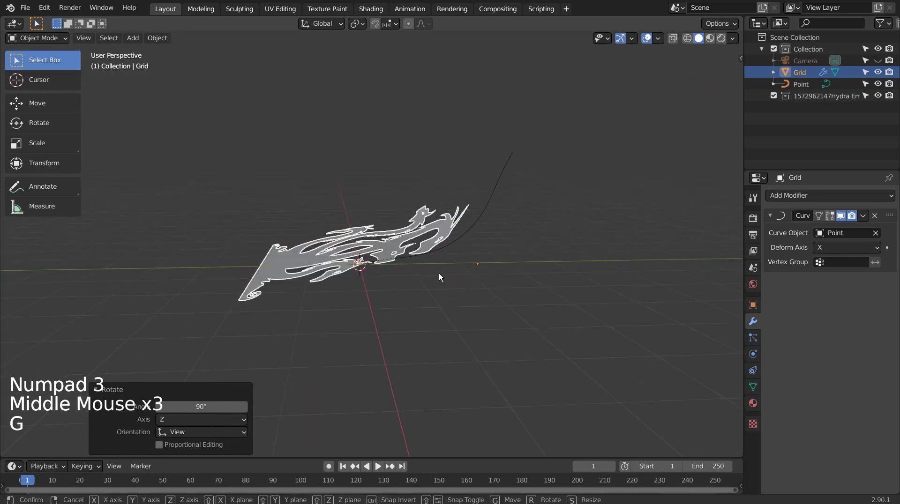
key("x")
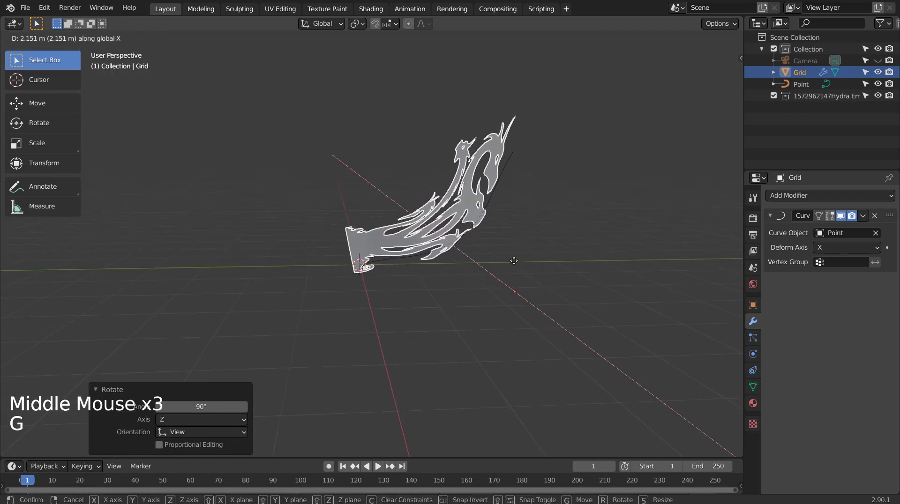
left_click(515, 259)
Step: Rotate the Point curve's end handle by -63.4° and reposition it so the emblem stands upright
left_click(516, 152)
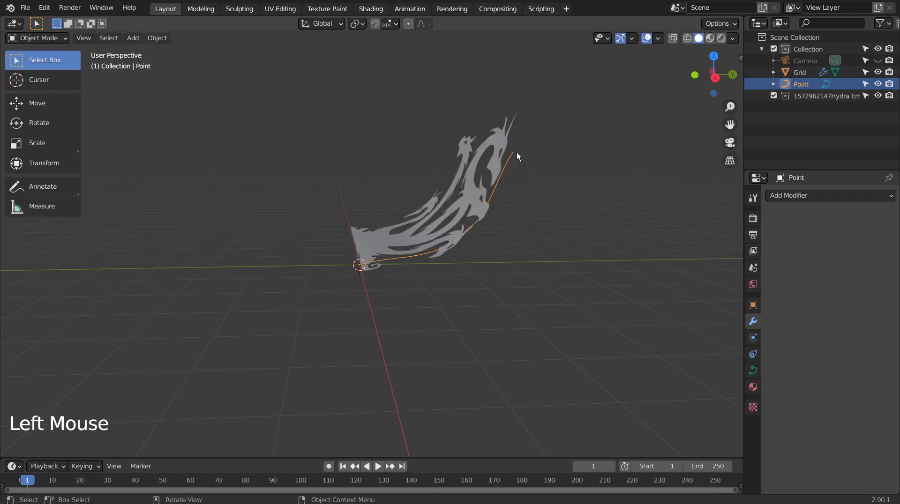
key("Tab")
left_click(514, 154)
key("KP_3")
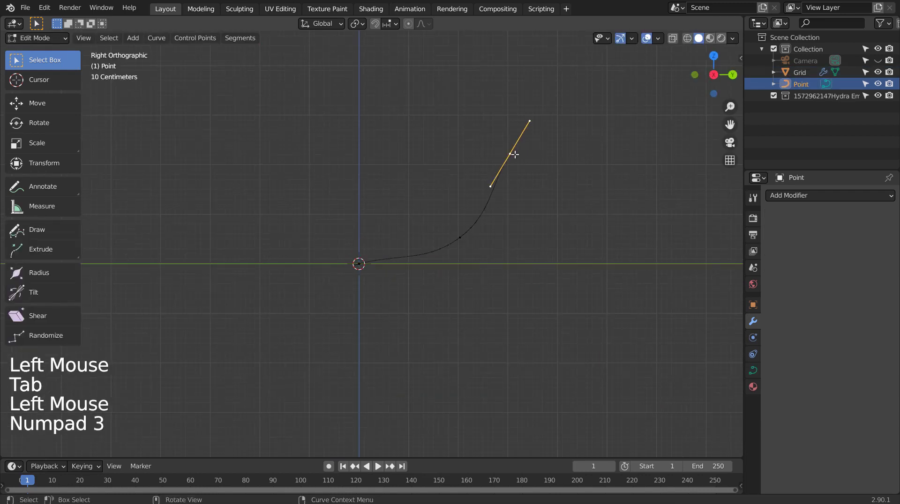
key("r")
left_click(539, 106)
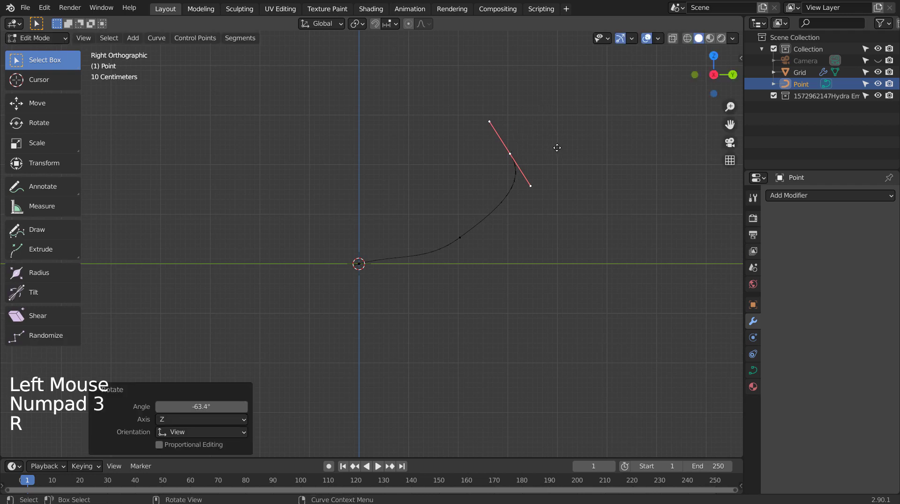
key("g")
left_click(535, 124)
key("Tab")
Step: Apply Shade Smooth to the dragon emblem
middle_click_drag(534, 125, 496, 249)
middle_click_drag(497, 248, 422, 254)
middle_click_drag(421, 254, 379, 216, "shift")
left_click(383, 215)
right_click(385, 210)
left_click(384, 208)
mouse_move(409, 254)
middle_mouse_down()
mouse_move(482, 253)
mouse_move(421, 260)
middle_mouse_up()
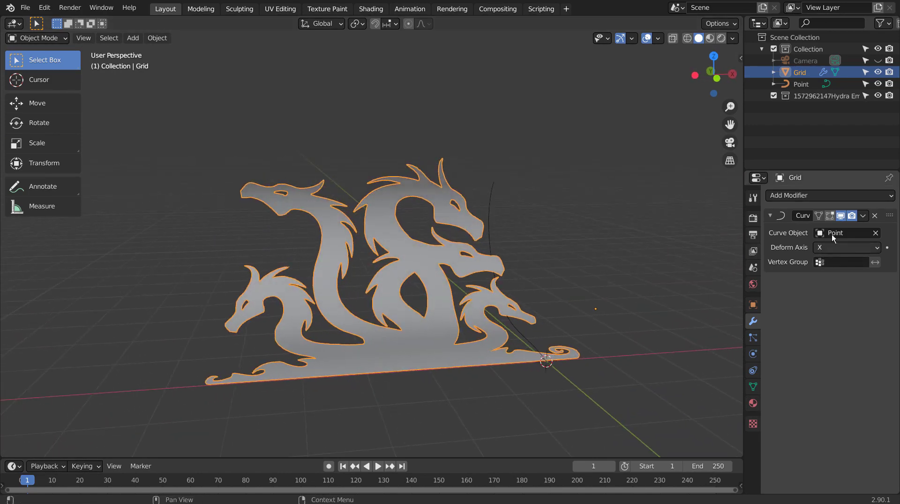
Step: Add a Solidify modifier with 0.03 m thickness to the emblem
left_click(800, 196)
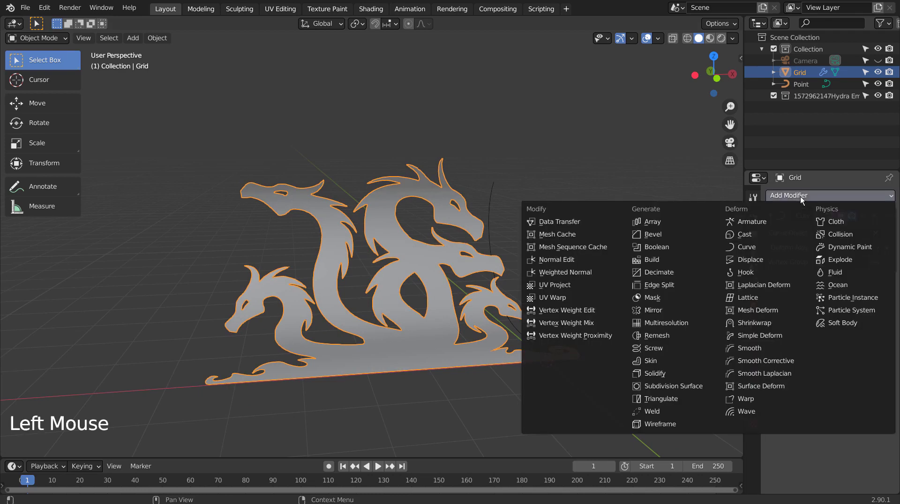
left_click(676, 374)
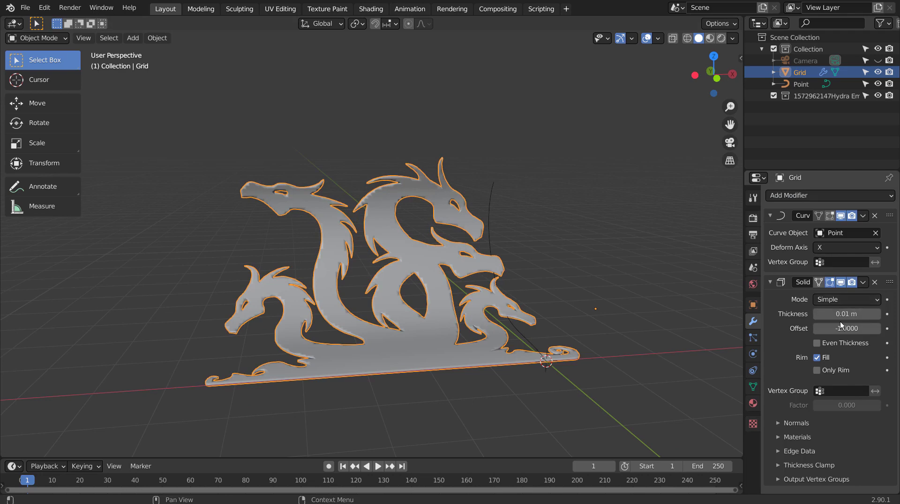
mouse_move(840, 312)
left_mouse_down()
mouse_move(857, 312)
mouse_move(806, 312)
mouse_move(843, 312)
left_mouse_up()
scroll(476, 296, "up", 3)
middle_click_drag(477, 295, 375, 272)
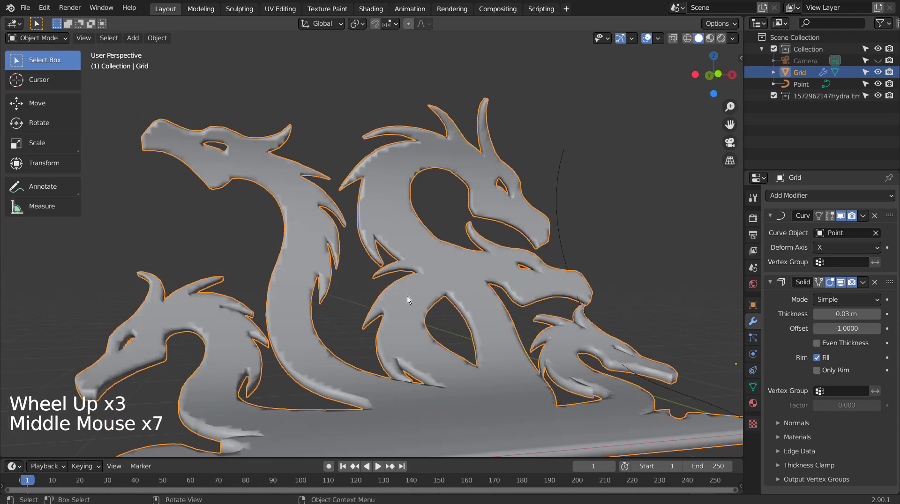
Step: Enable Auto Smooth at 30° in the emblem's mesh Normals settings
left_click(752, 387)
left_click(816, 413)
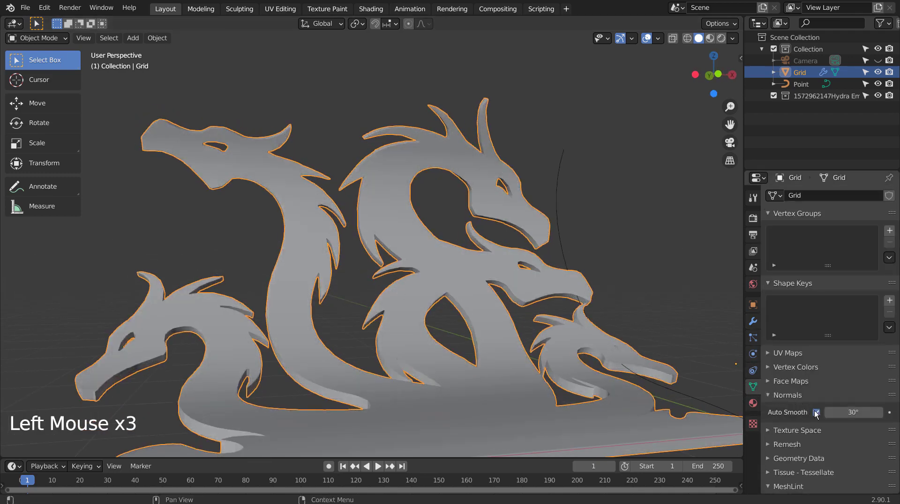
mouse_move(529, 209)
middle_mouse_down()
mouse_move(603, 227)
mouse_move(544, 238)
mouse_move(469, 221)
mouse_move(464, 229)
middle_mouse_up()
Step: Create Material.001 with a bright green base colour, Metallic 0.961 and Roughness 0.130
left_click(753, 403)
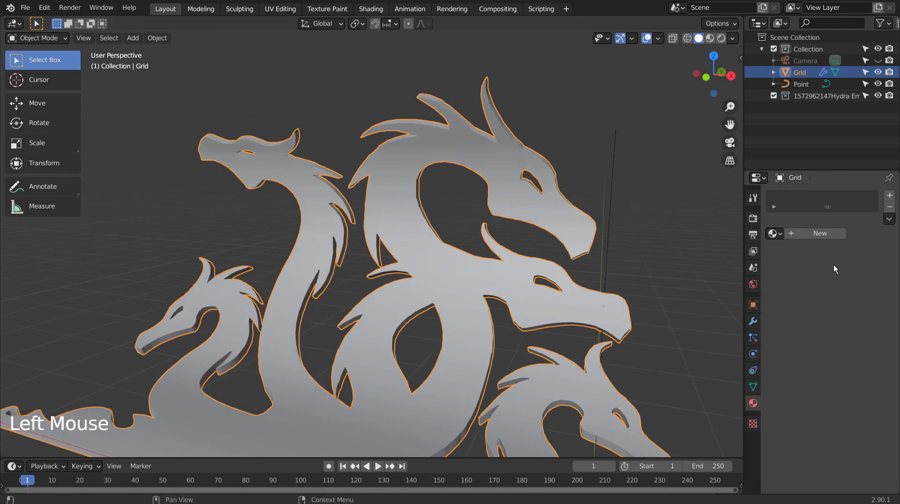
left_click(833, 233)
left_click(841, 333)
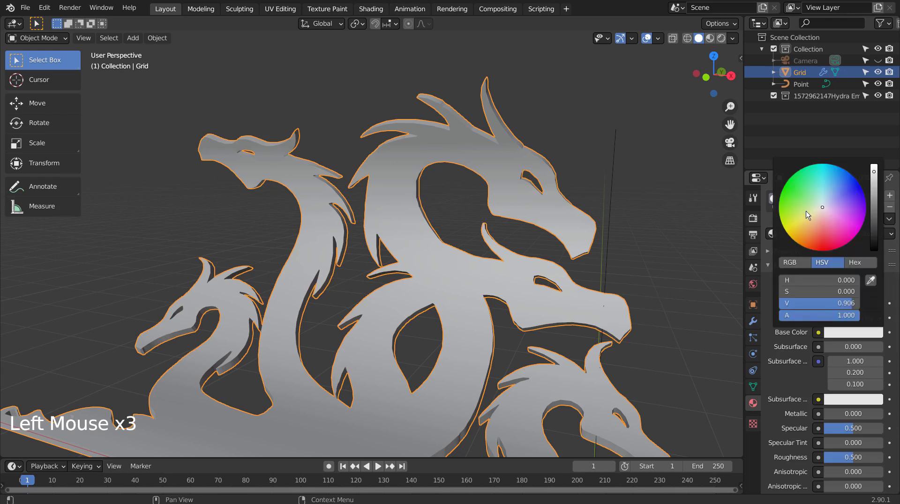
left_click(795, 196)
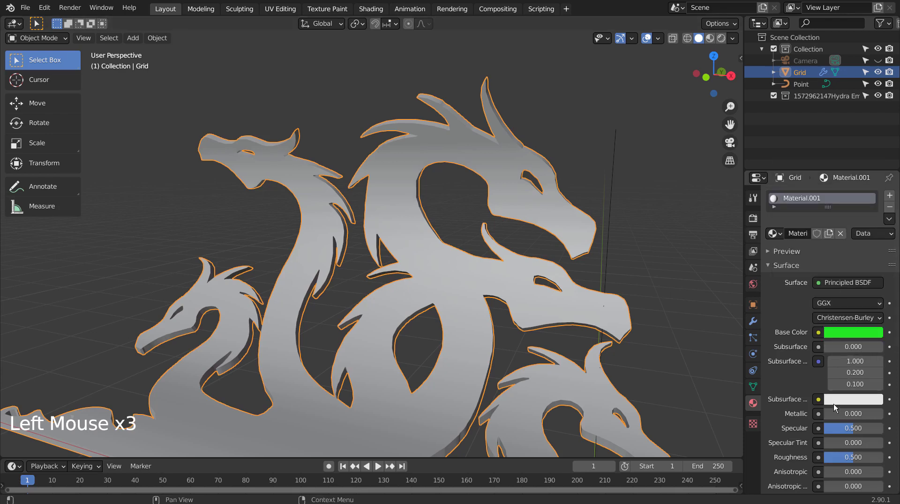
left_click(851, 332)
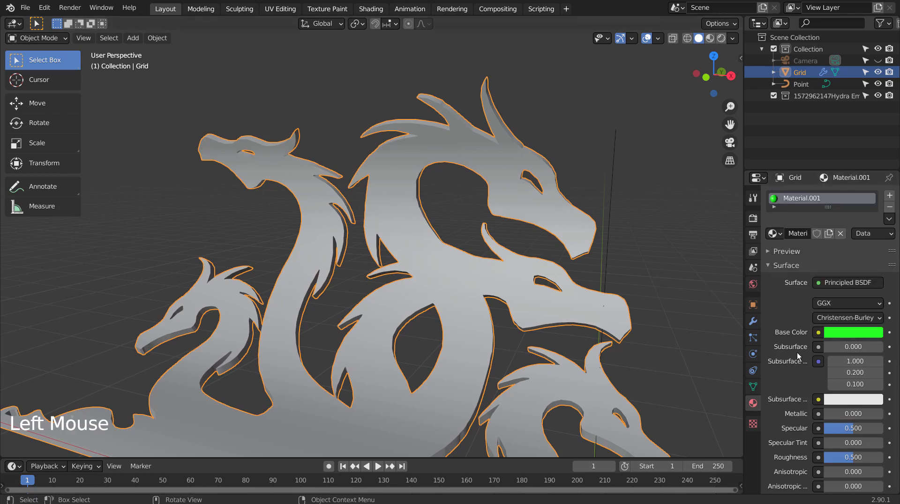
left_click_drag(830, 414, 876, 414)
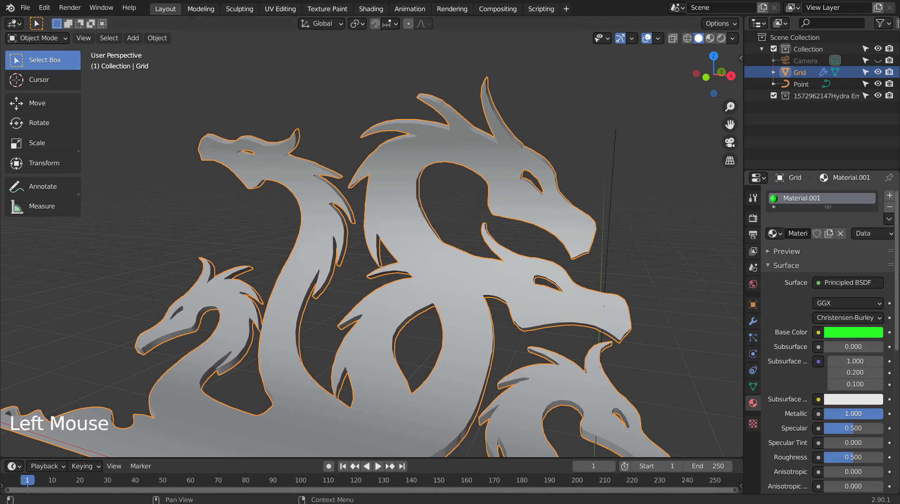
left_click_drag(853, 457, 850, 457)
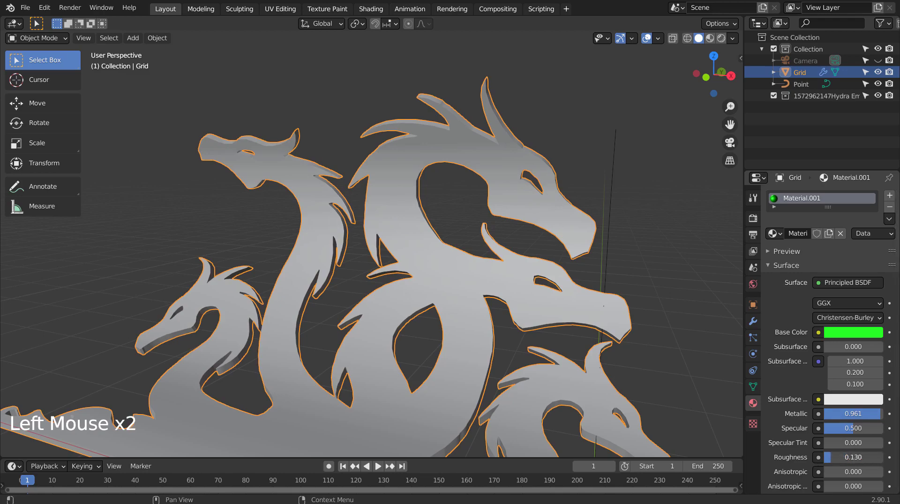
Step: Switch the viewport to Material Preview and look around the green emblem
left_click(708, 38)
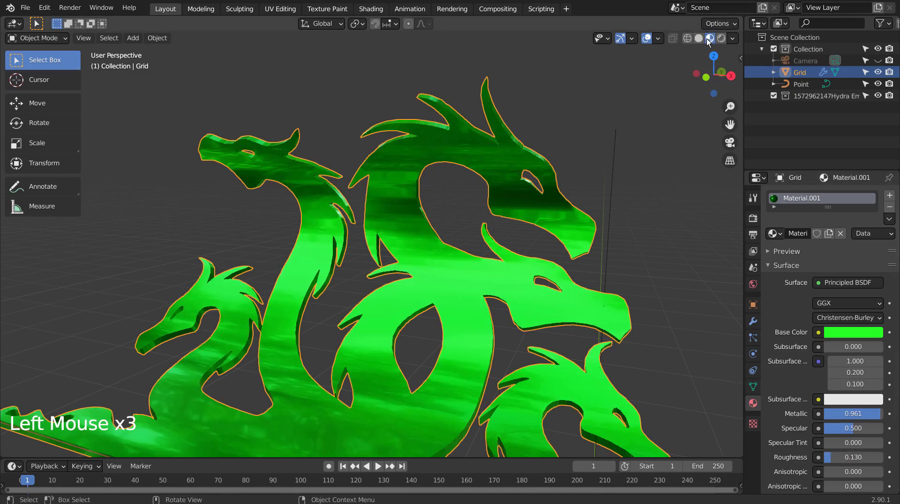
middle_click_drag(689, 141, 712, 196)
mouse_move(653, 212)
middle_mouse_down()
mouse_move(682, 202)
mouse_move(669, 224)
mouse_move(643, 207)
middle_mouse_up()
scroll(642, 202, "down", 3)
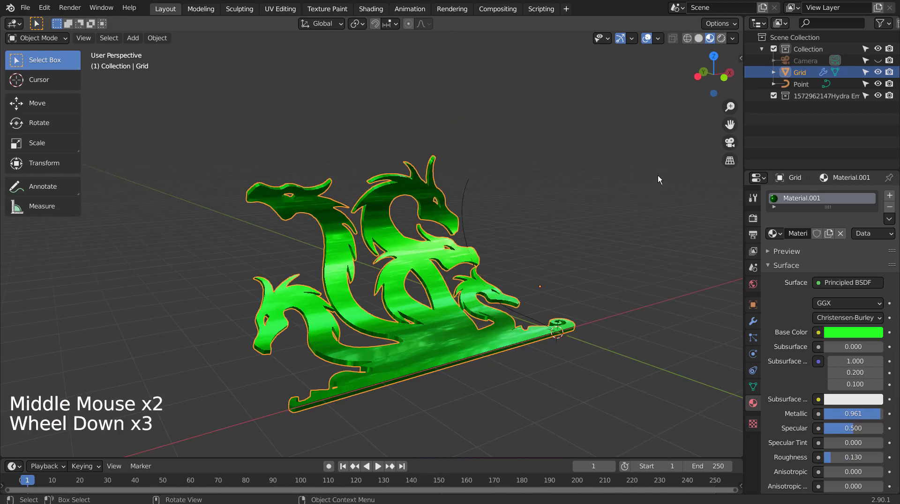
middle_click_drag(658, 177, 640, 192)
Step: Add a plane beneath the emblem and scale it up to 4.284
left_click(562, 223)
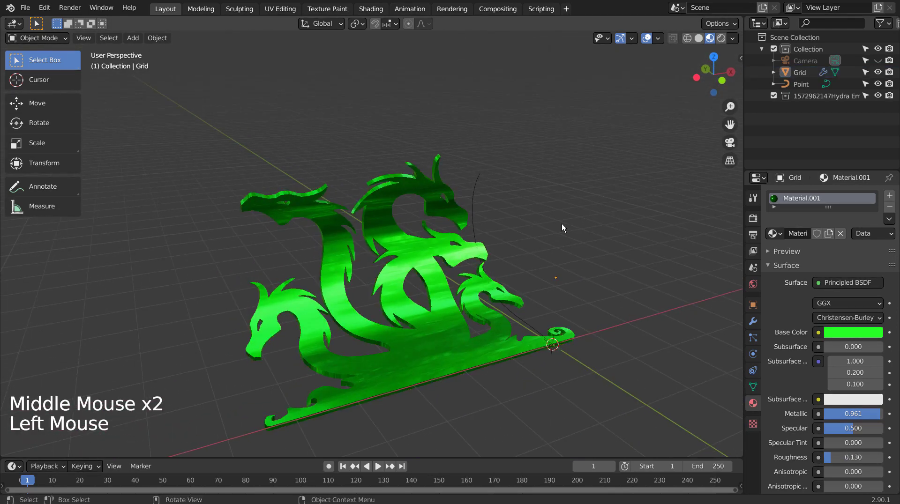
key("shift+a")
left_click(603, 224)
key("s")
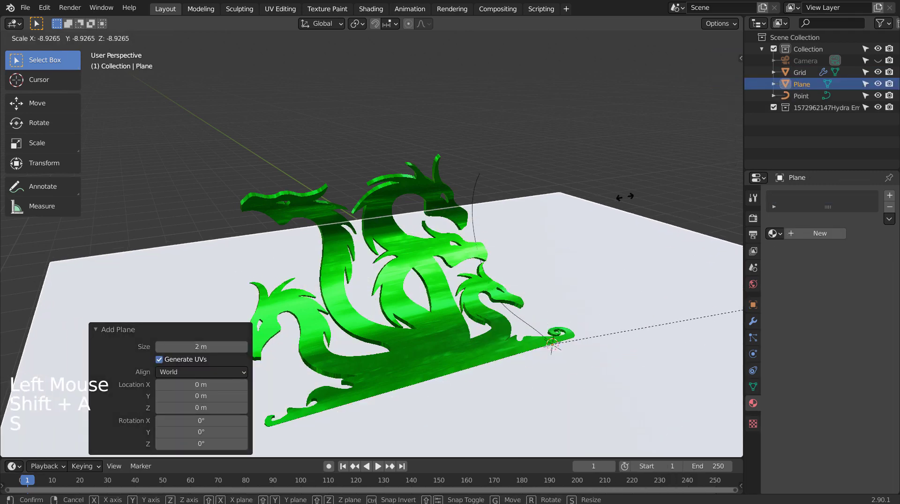
left_click(728, 202)
key("s")
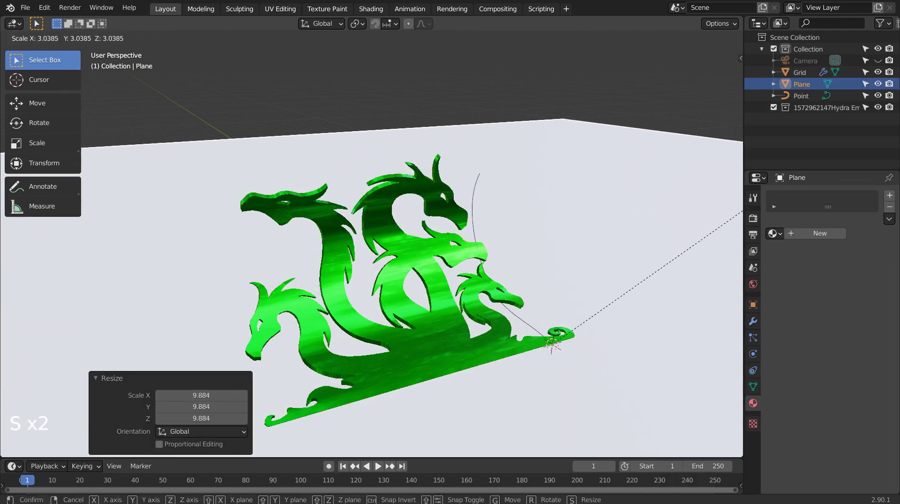
left_click(172, 212)
Step: Align the camera to the current view and fine-tune its framing with walk navigation
middle_click_drag(327, 229, 457, 252)
scroll(534, 288, "down", 3)
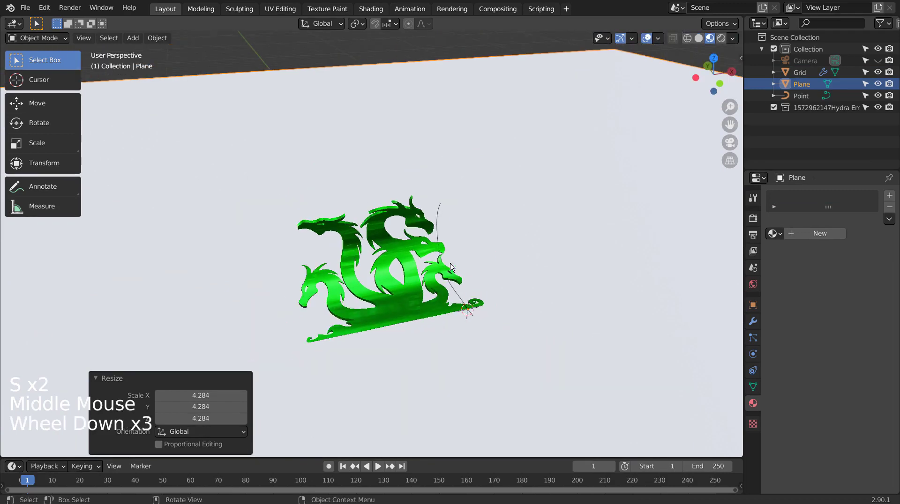
mouse_move(534, 288)
middle_mouse_down()
mouse_move(526, 301)
mouse_move(535, 283)
middle_mouse_up()
key("ctrl+alt+KP_0")
key("shift+grave")
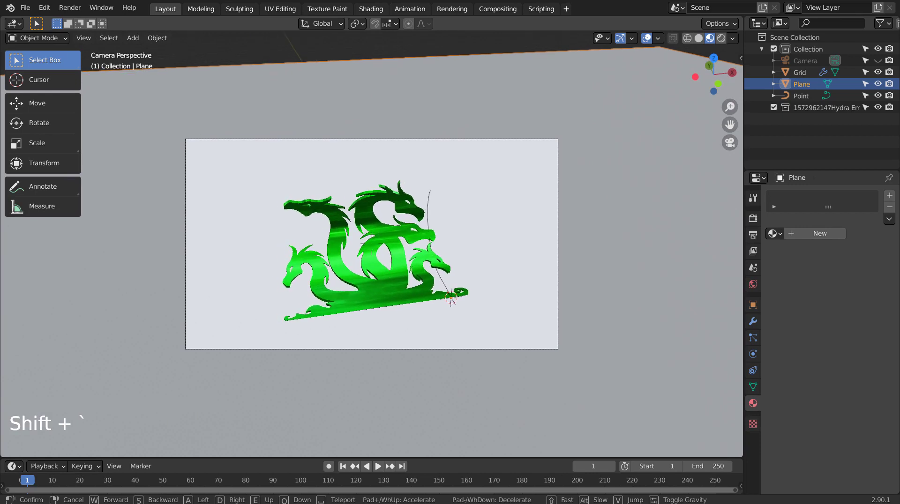
left_click(373, 249)
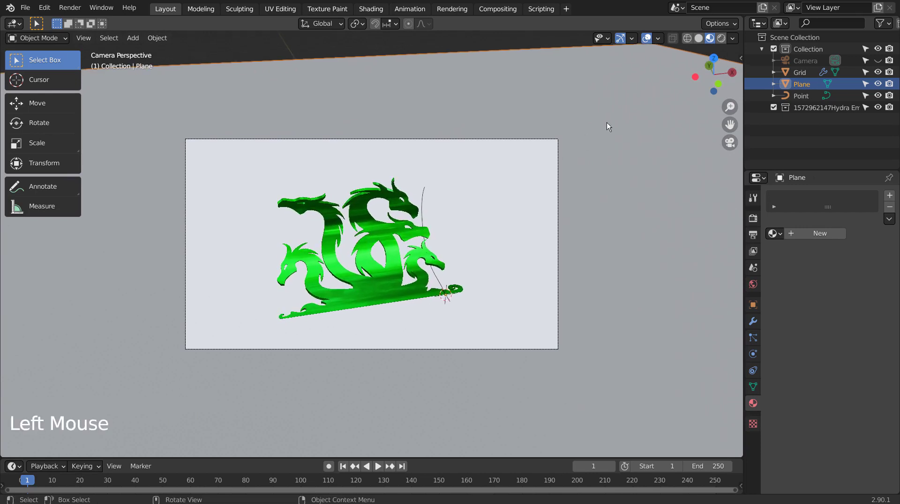
Step: In Shading, create a new plane material and link a Noise Texture's Fac to Displacement
left_click(371, 10)
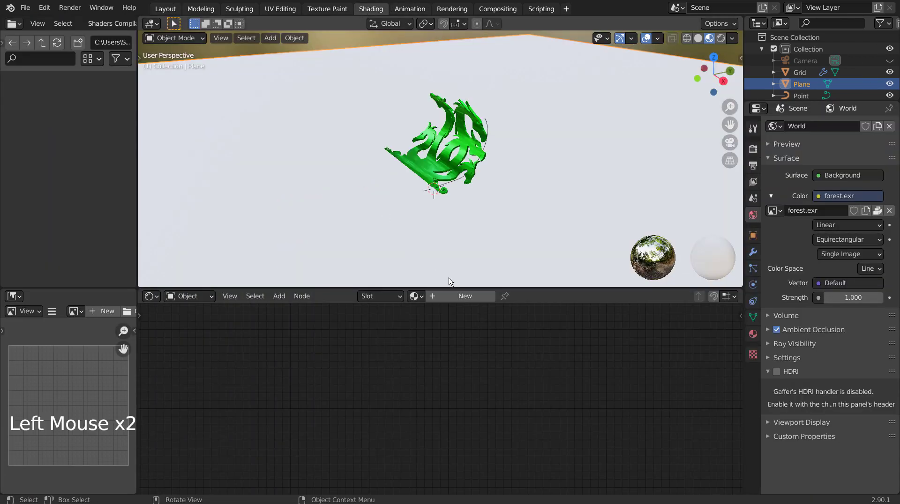
left_click(462, 294)
left_click(209, 358)
key("shift+a")
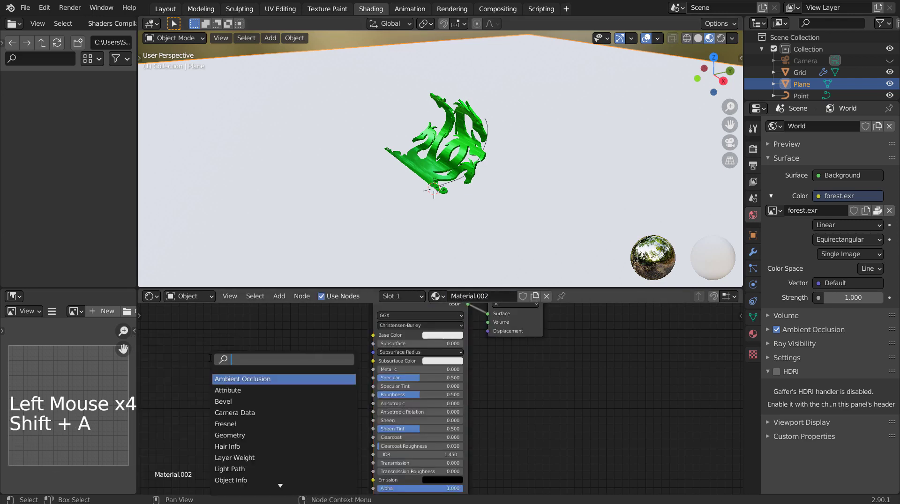
type("noise")
key("Return")
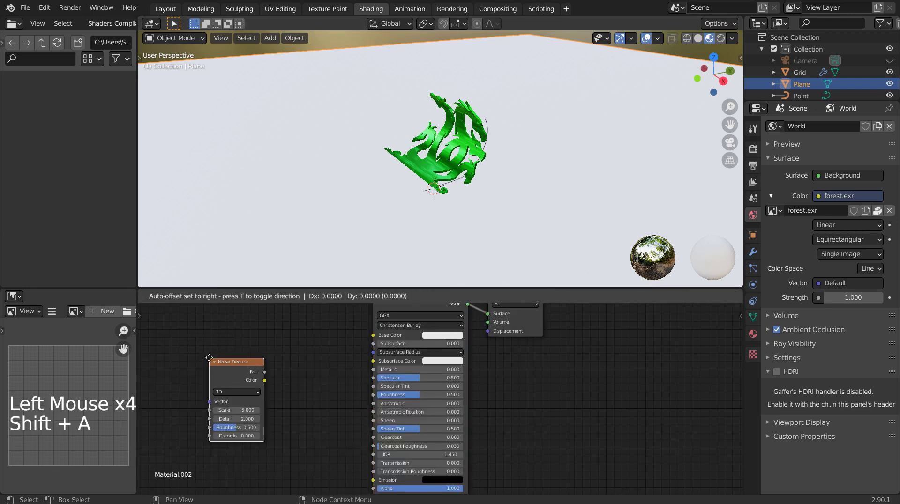
left_click(241, 334)
left_click_drag(296, 351, 490, 332)
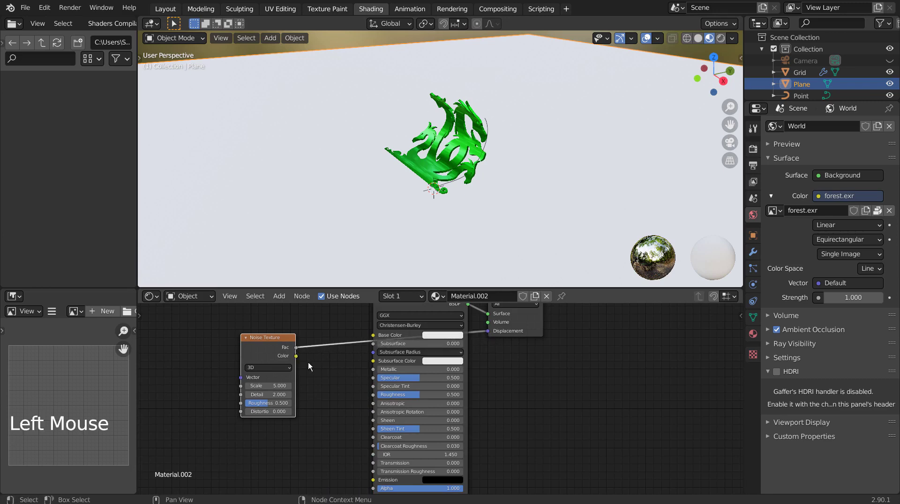
Step: Set noise Scale 284.5 and Detail 5, and make the base colour orange
left_click(278, 385)
left_click_drag(279, 385, 370, 386)
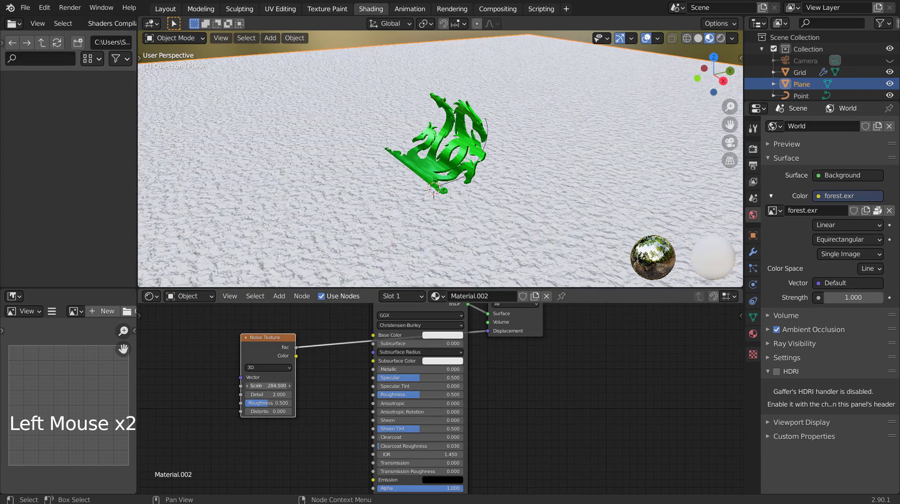
left_click(269, 395)
left_click(441, 335)
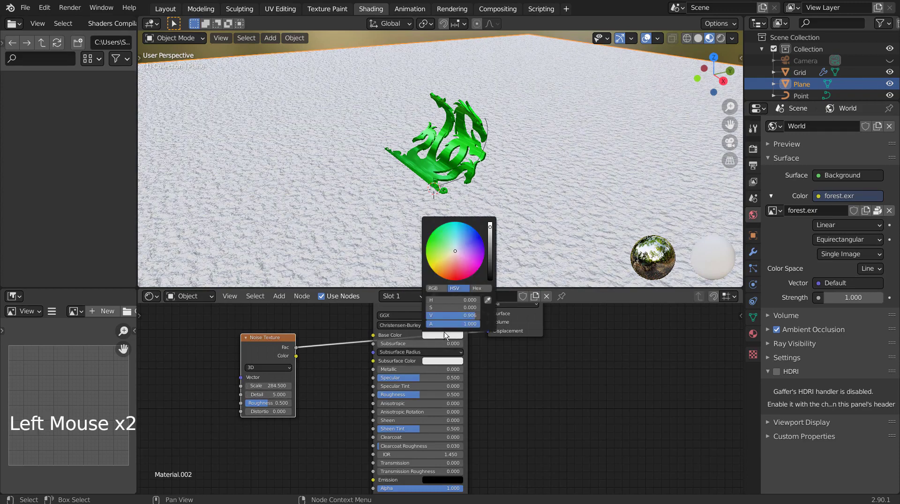
left_click(449, 269)
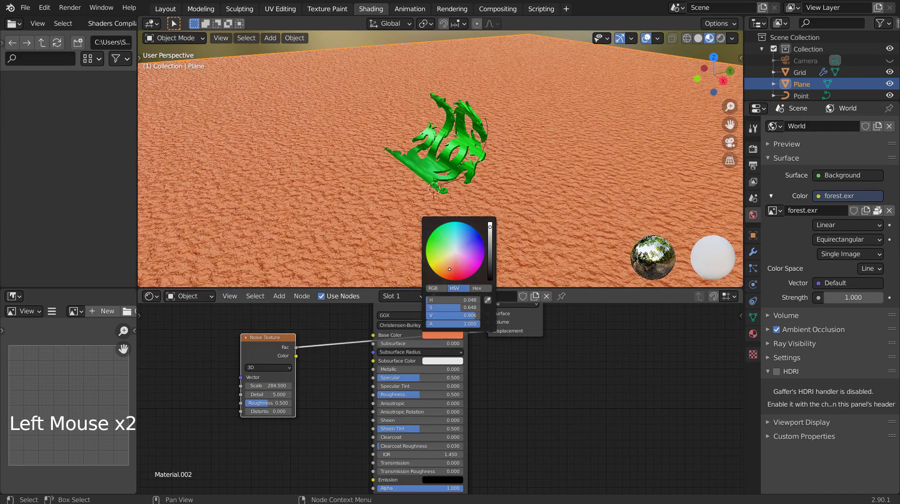
Step: Return to Layout and select the ground plane to show Material.002 in Material Properties
left_click(165, 9)
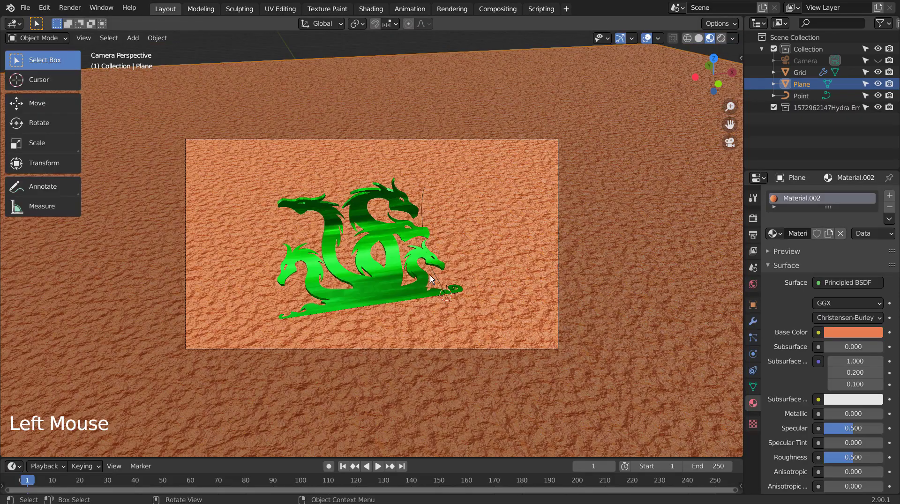
left_click(425, 203)
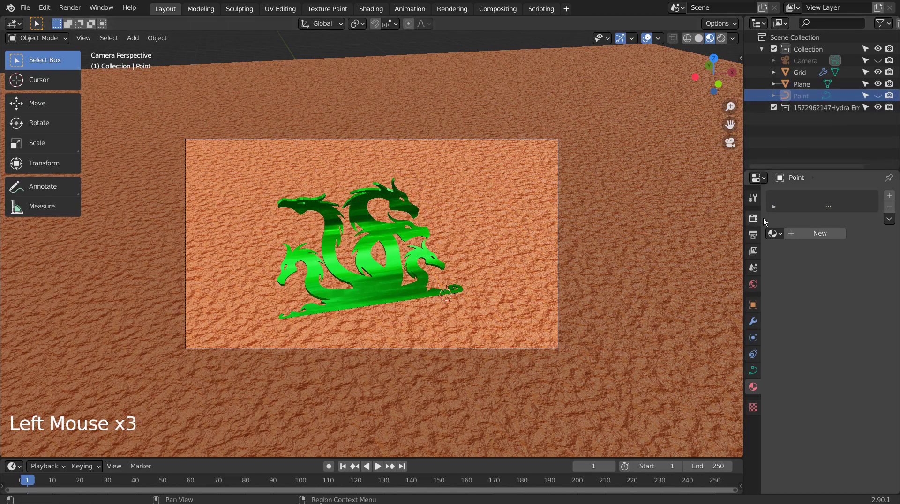
left_click(889, 96)
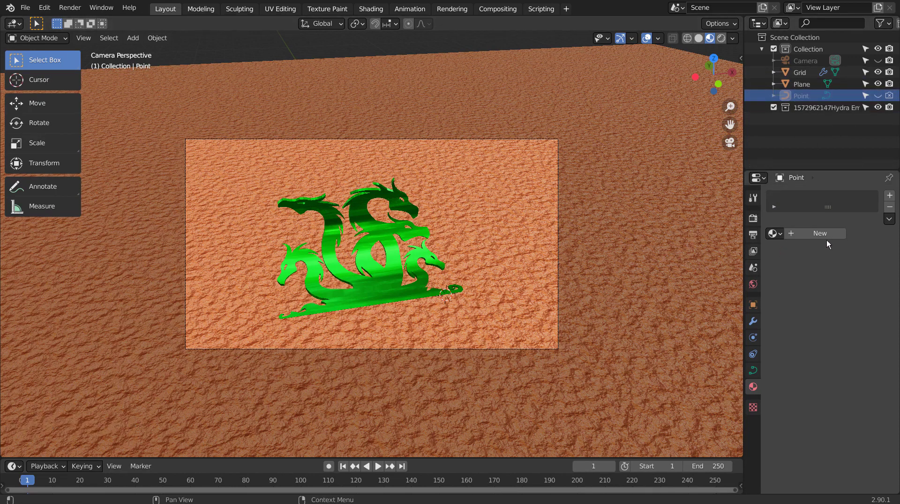
left_click(563, 190)
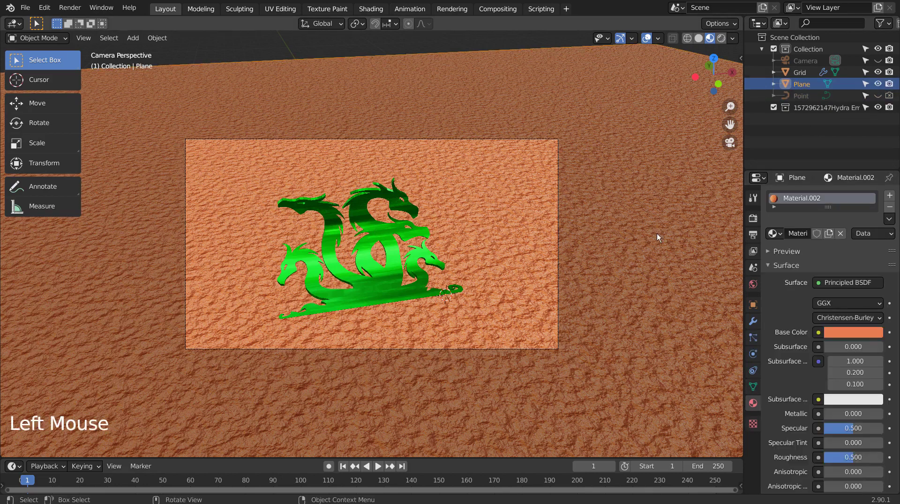
Step: Replace the forest image in World Properties' Color with a Sky Texture
left_click(753, 284)
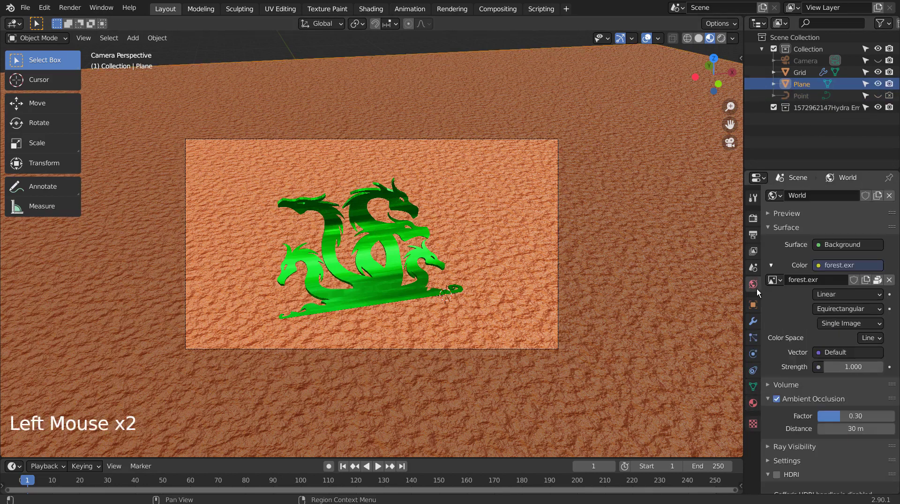
left_click(826, 265)
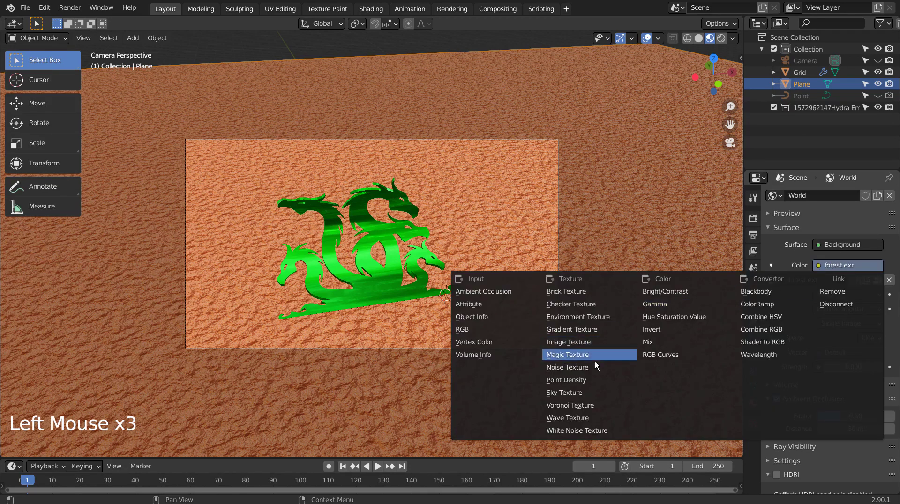
left_click(580, 391)
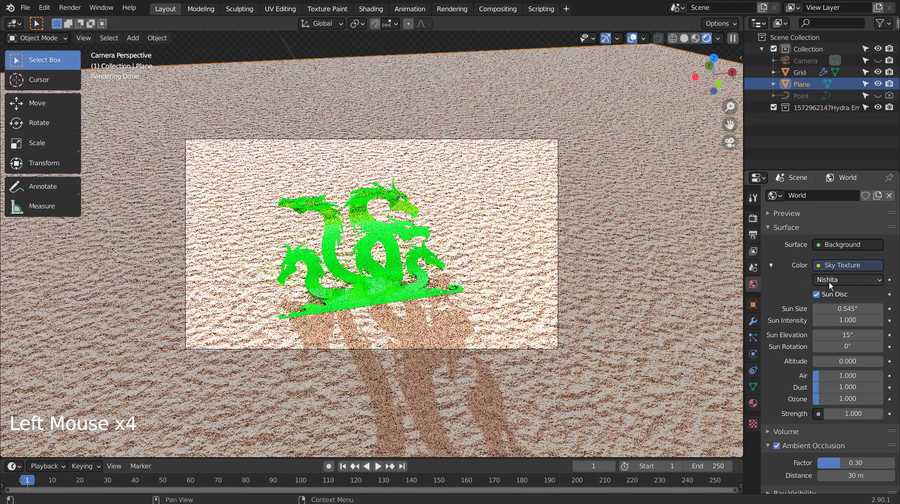
Step: Set the sky's Sun Intensity to 0.3 and the world Strength to 0.1
left_click(847, 321)
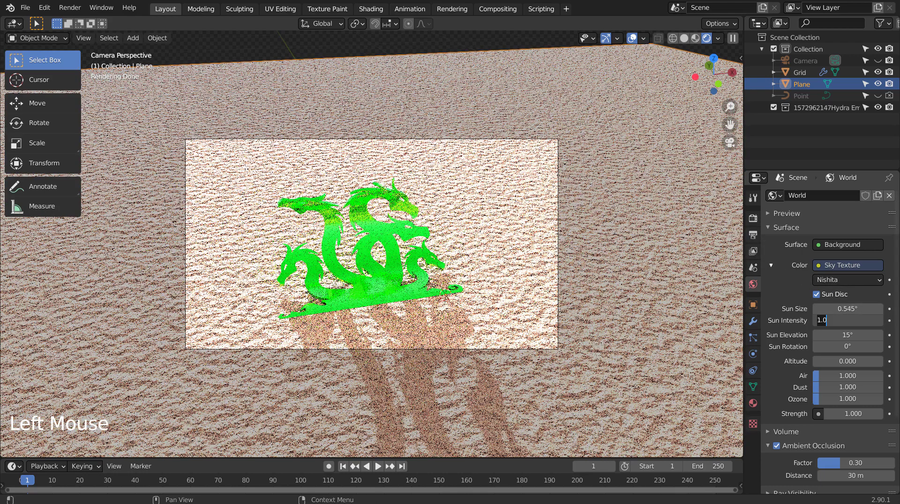
type("0.3")
key("Return")
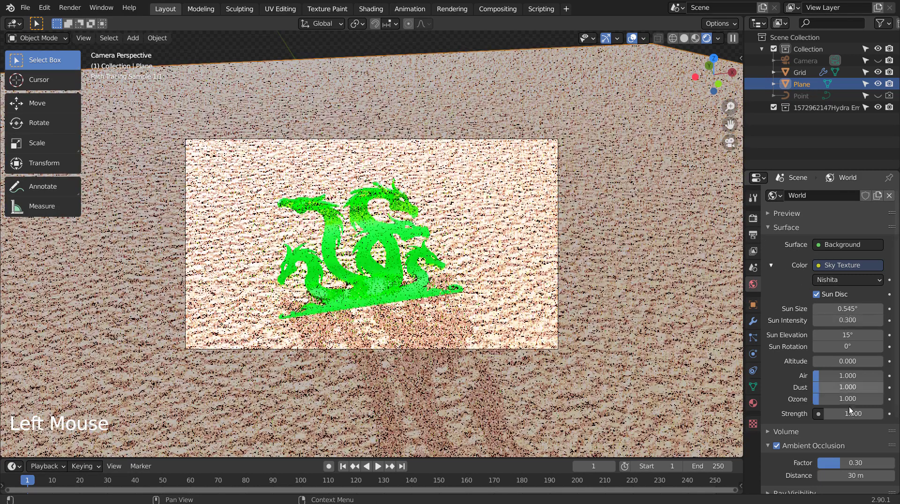
double_click(852, 408)
type("0.1")
key("Return")
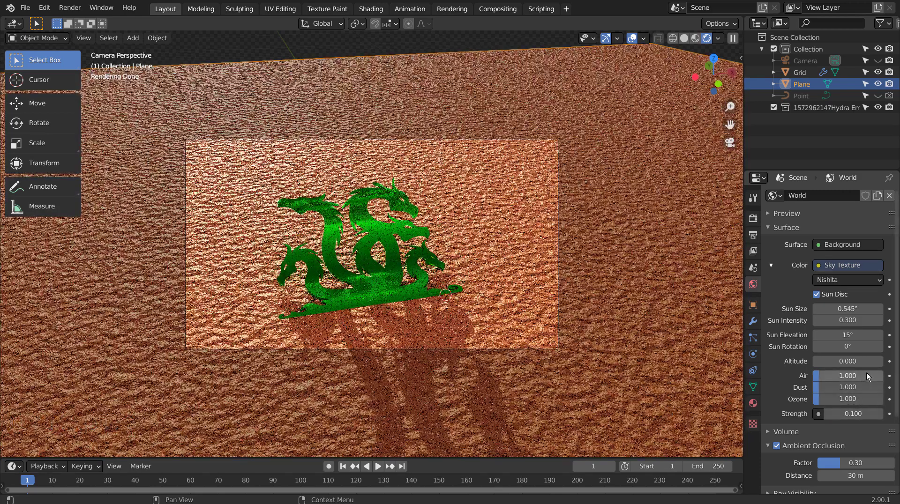
Step: Set the sky's Sun Elevation to 35° and Sun Rotation to 180°
left_click(867, 336)
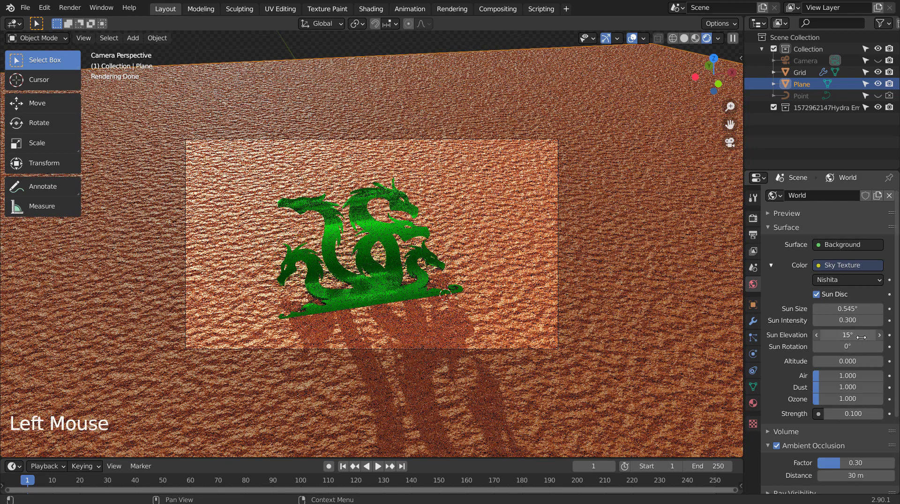
type("35")
key("Return")
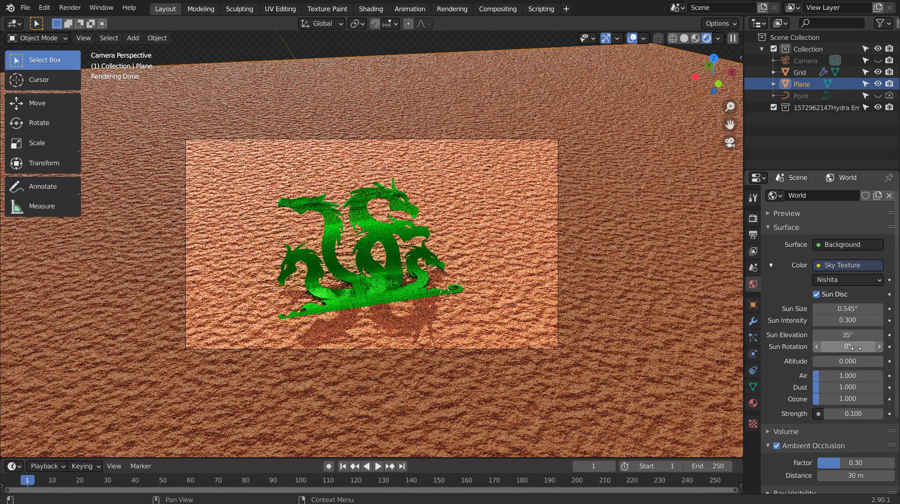
left_click(856, 348)
type("180")
key("Return")
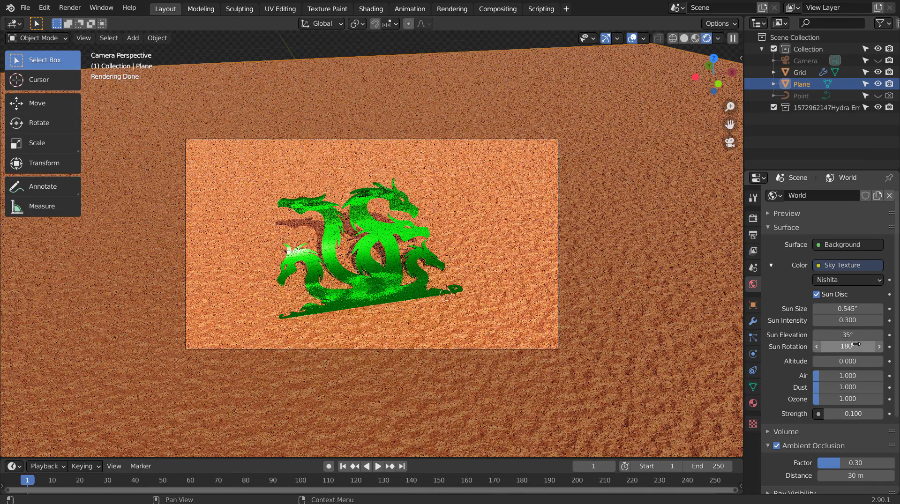
Step: Try Sun Rotation values of 120°, 200° and 250°
left_click(856, 346)
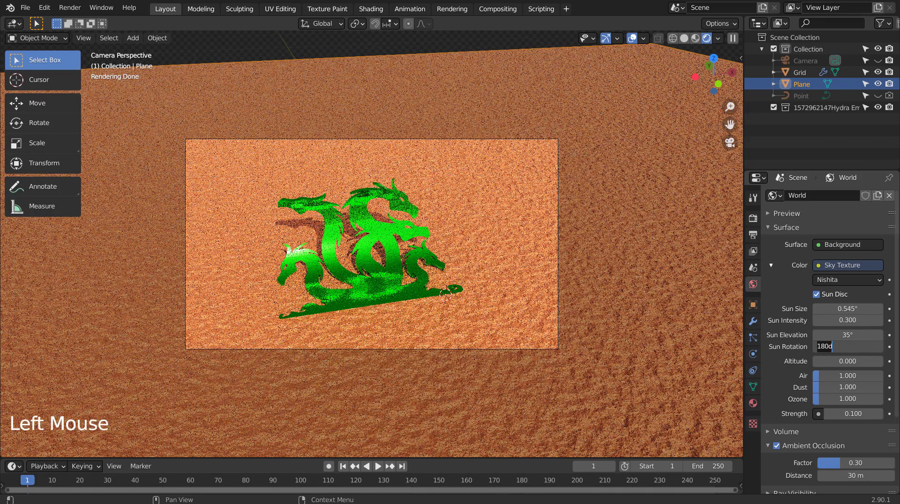
key("BackSpace")
key("BackSpace")
key("BackSpace")
key("BackSpace")
type("120")
key("Return")
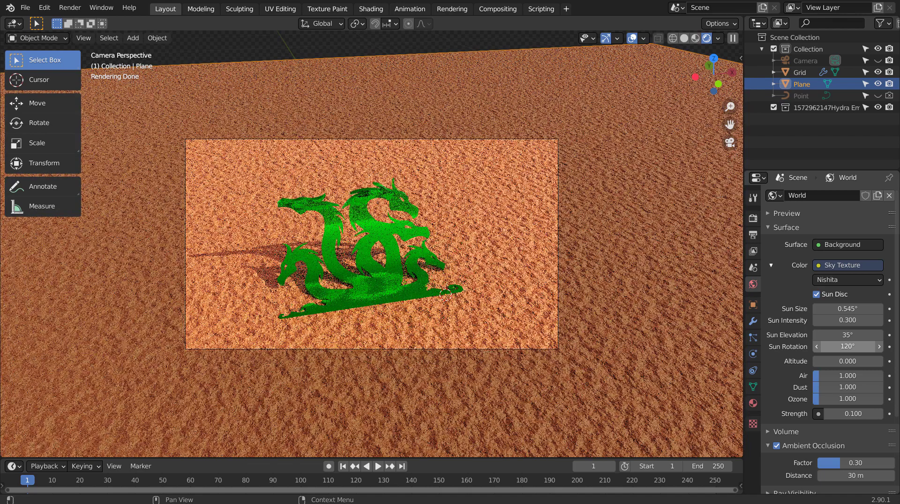
left_click(847, 346)
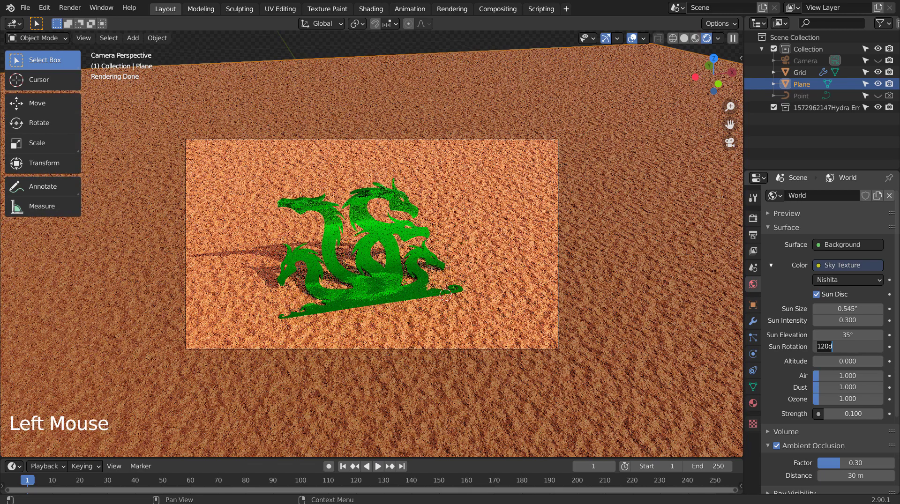
type("200")
key("Return")
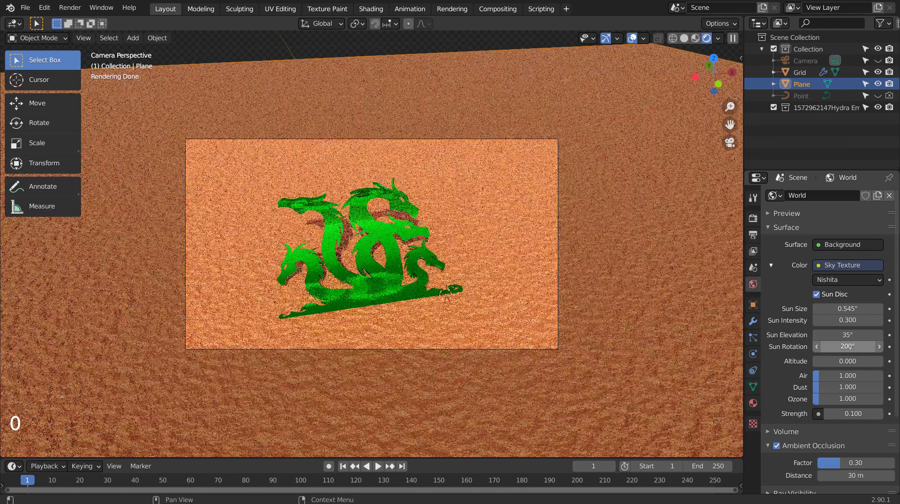
left_click(852, 348)
type("250")
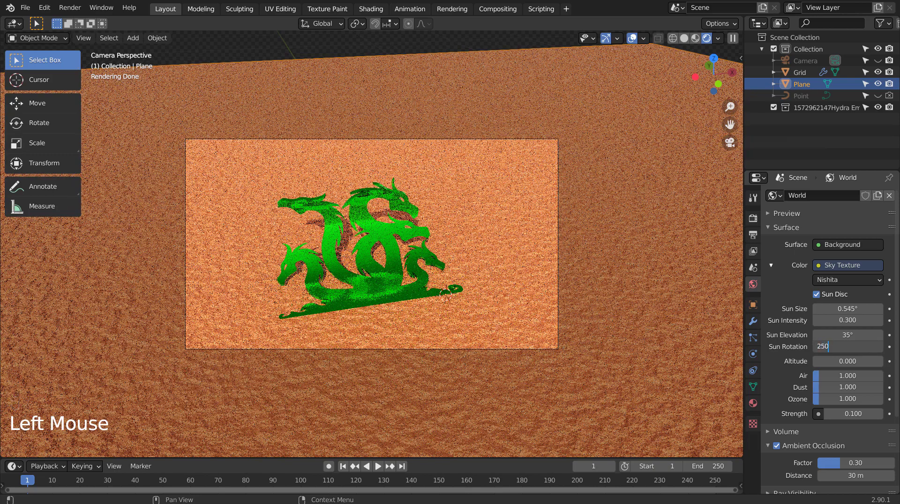
key("Return")
Step: Try 230°, settle on 170° Sun Rotation, and lower Sun Elevation to 25°
left_click(848, 347)
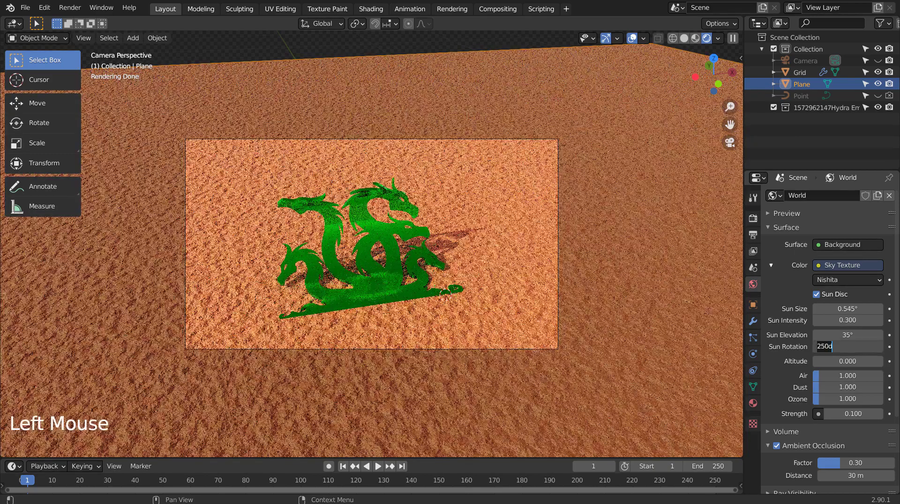
type("230")
key("Return")
double_click(848, 346)
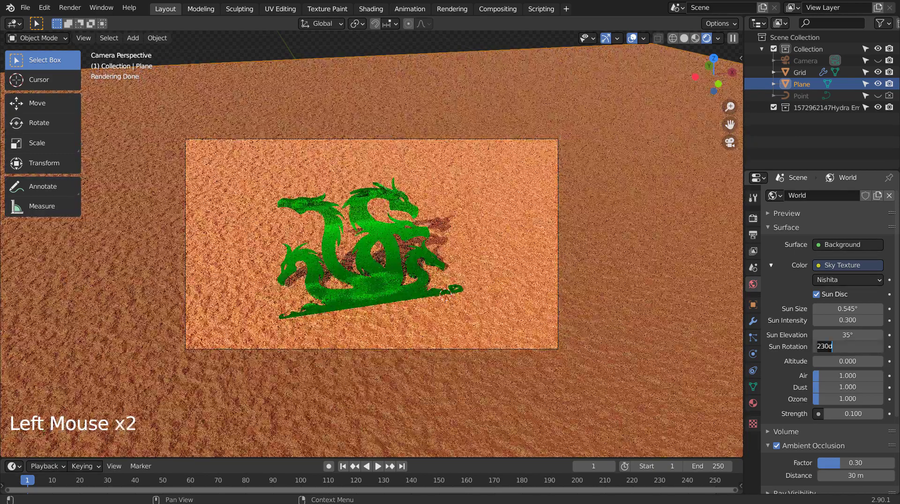
type("170")
key("Return")
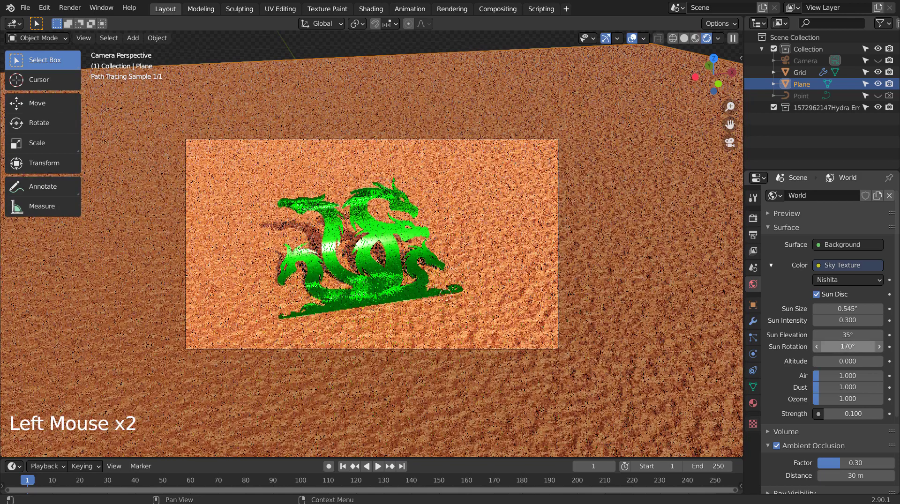
left_click(848, 347)
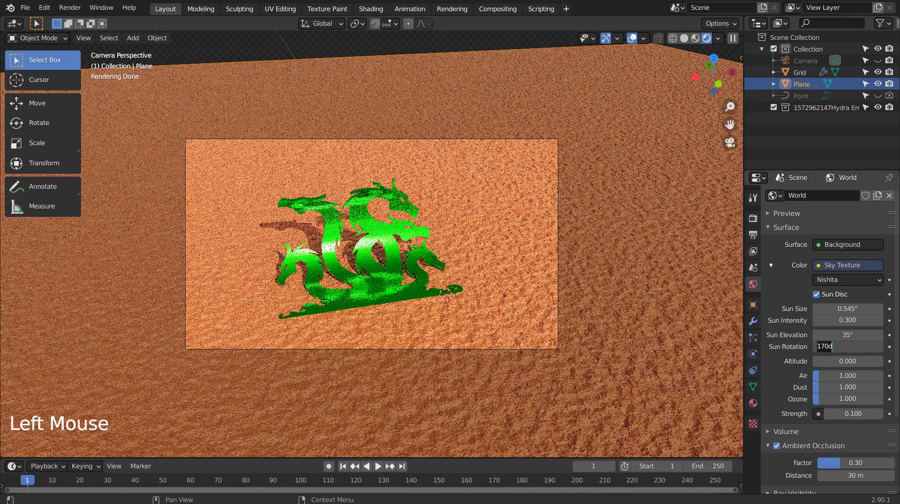
double_click(855, 335)
type("25")
key("Return")
Step: Step Sun Elevation down to 15° and 5°, then set it back to 35°
left_click(816, 334)
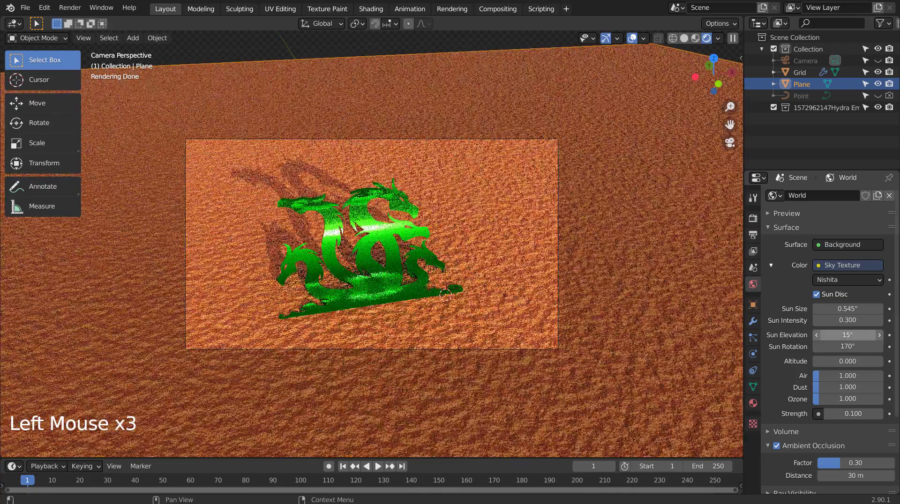
left_click(816, 335)
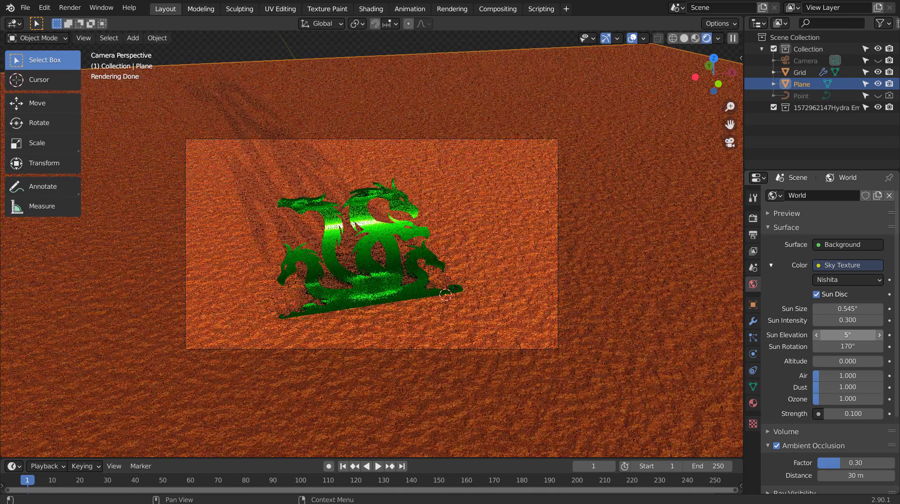
left_click(847, 335)
type("35")
key("Return")
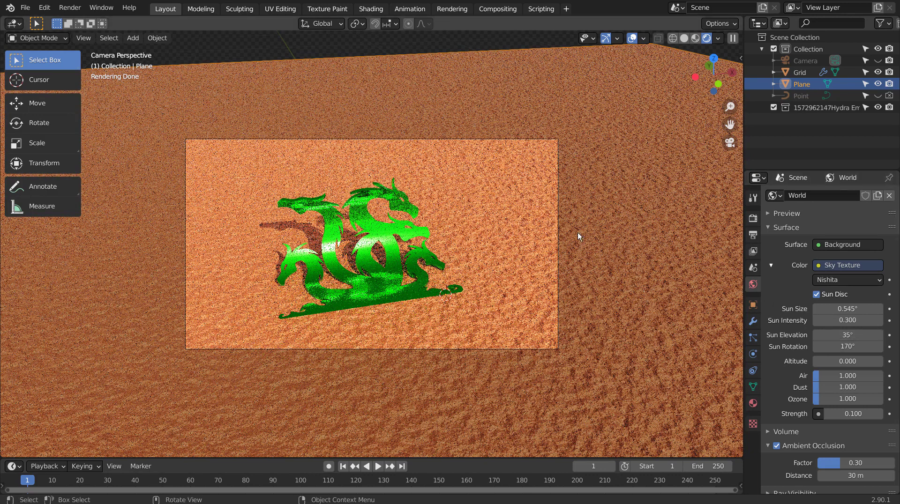
left_click(527, 207)
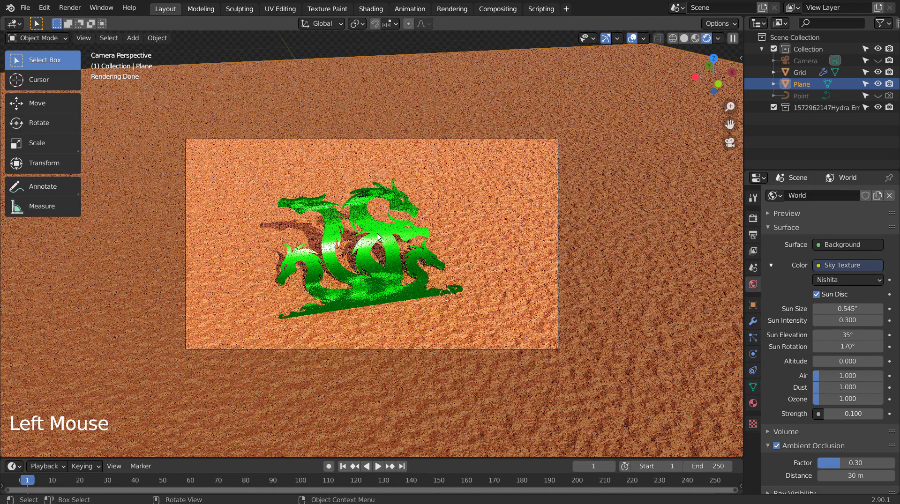
Step: Save the file and set Render samples to 32 in Render Properties
key("ctrl+s")
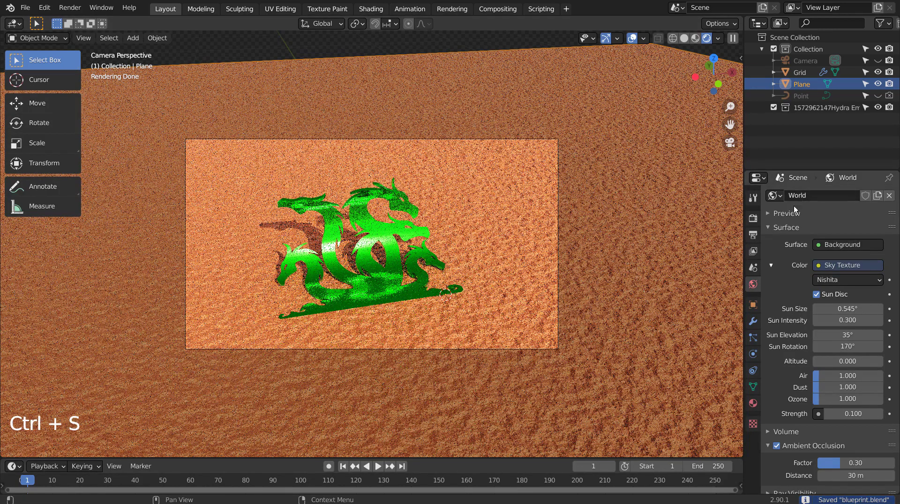
left_click(753, 218)
double_click(841, 286)
type("32")
key("Return")
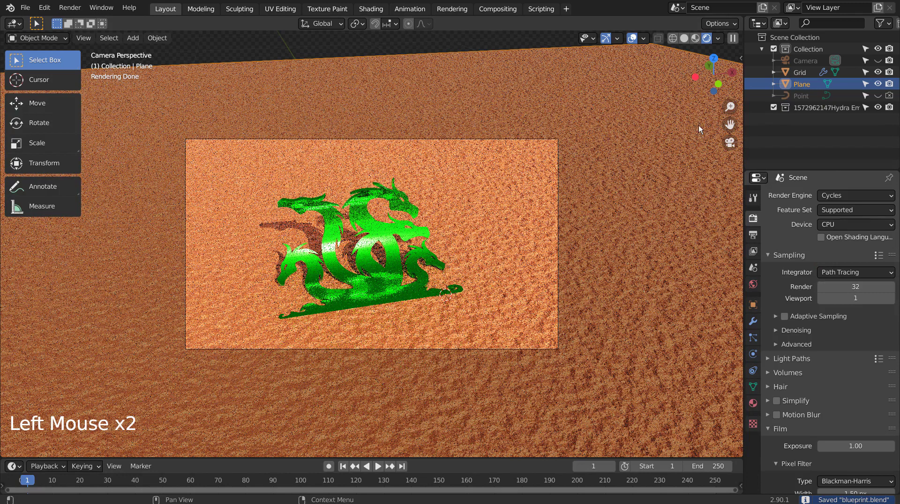
Step: Untick Use Nodes in the Compositing workspace and return to Layout
left_click(497, 9)
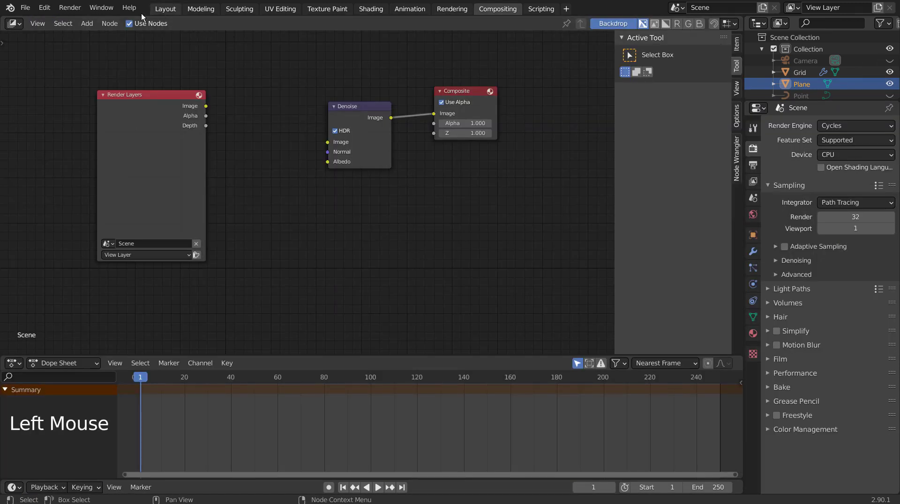
left_click(129, 23)
left_click(165, 8)
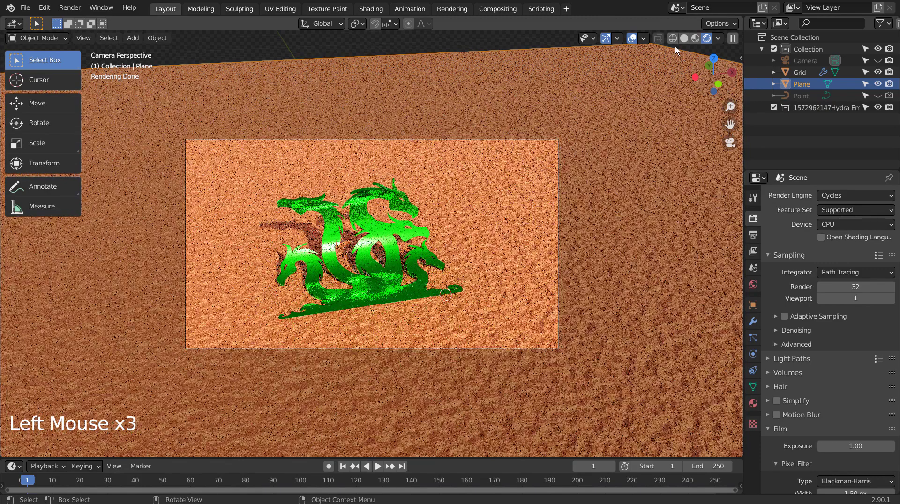
Step: Switch the viewport to wireframe, deselect the ground plane, save, and render with F12
left_click(673, 38)
left_click(656, 105)
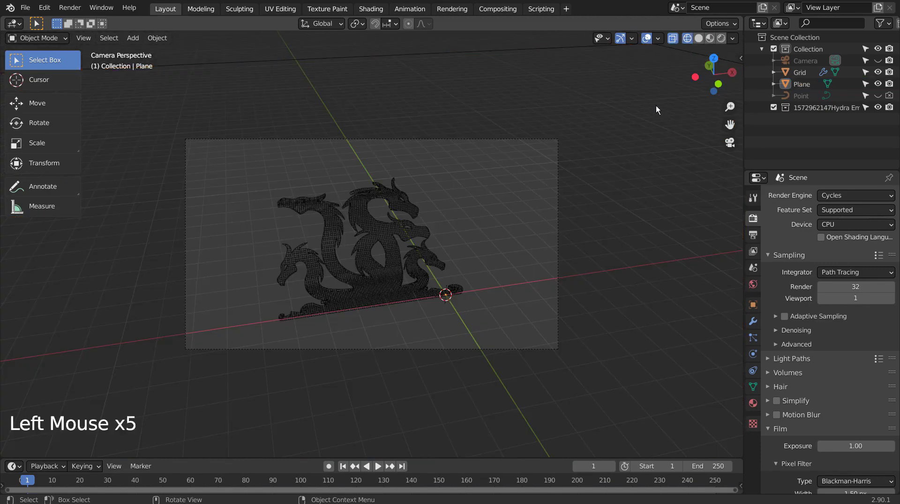
key("ctrl+s")
key("F12")
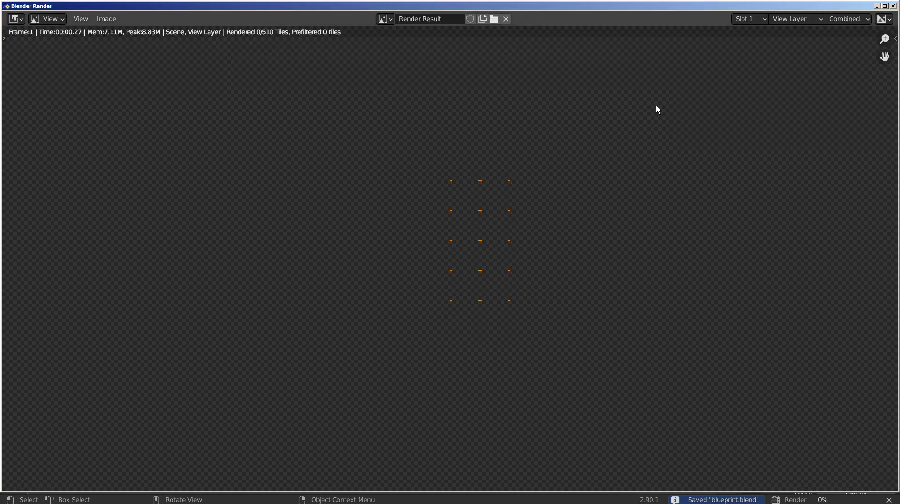